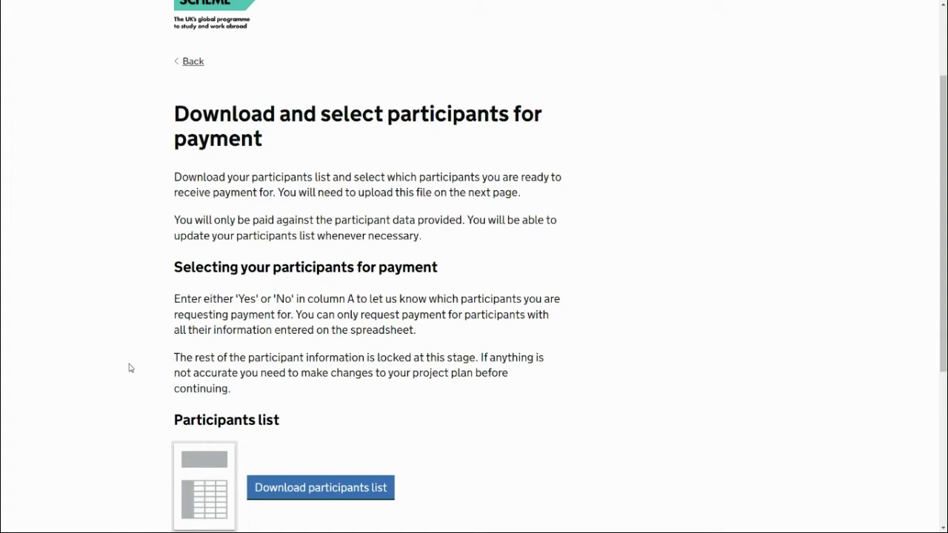
# Download the participants list for the payment request and open the workbook with editing enabled.
pyautogui.middleClick(138, 363)
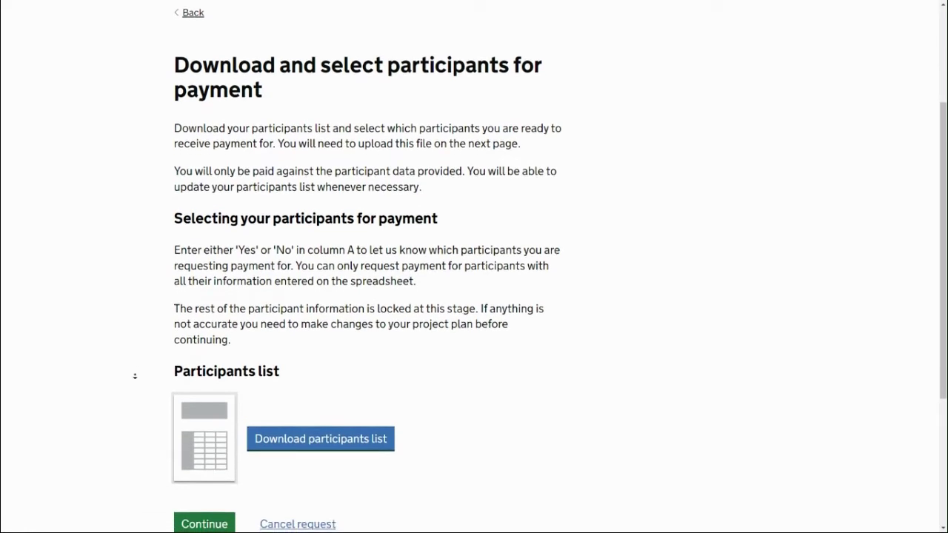
pyautogui.middleClick(135, 379)
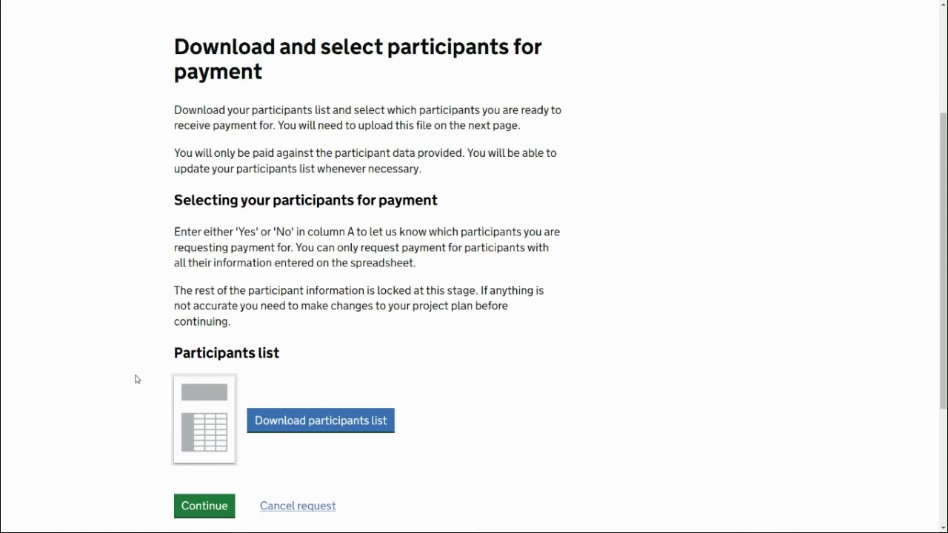
pyautogui.click(287, 430)
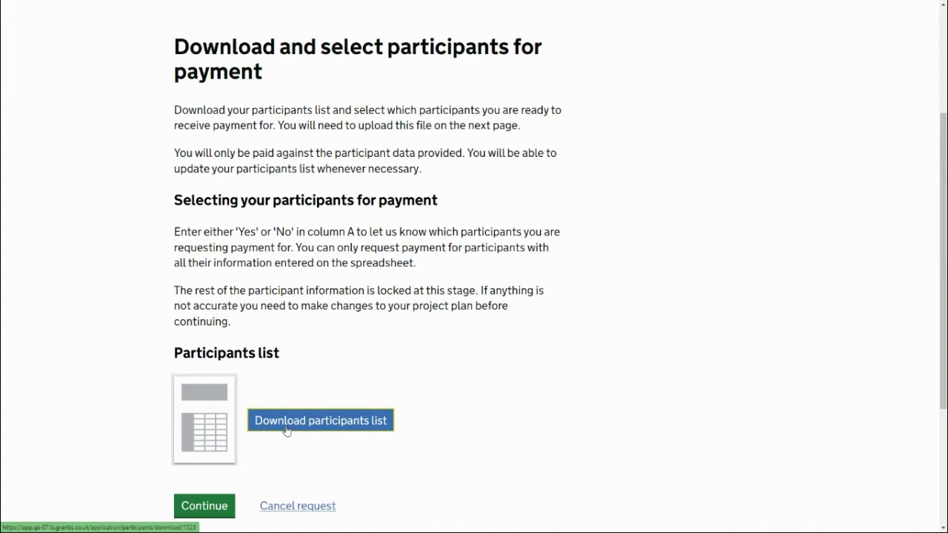
pyautogui.click(286, 430)
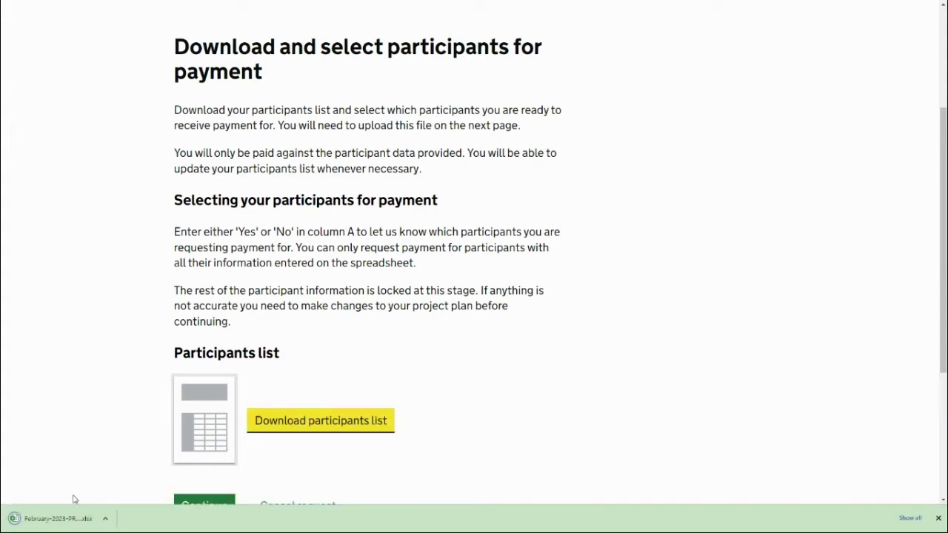
pyautogui.click(61, 520)
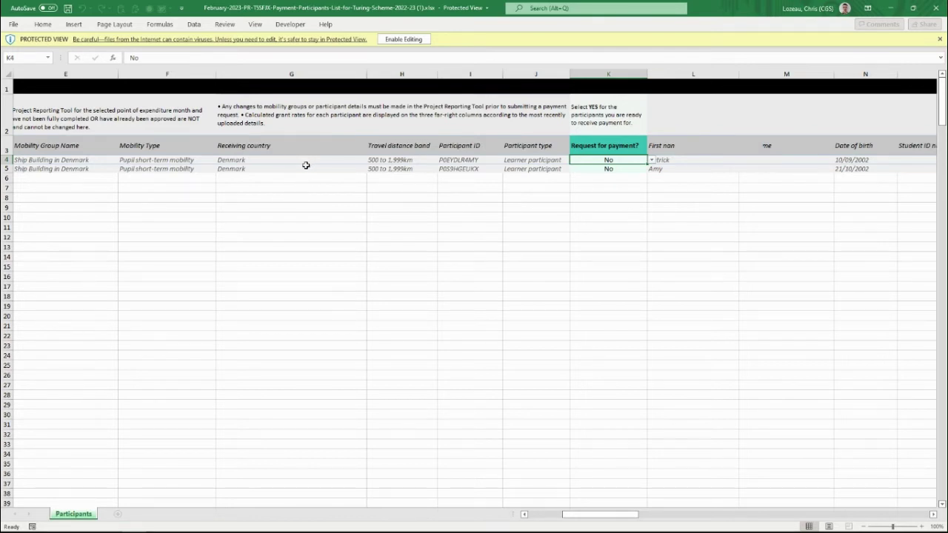
pyautogui.click(410, 40)
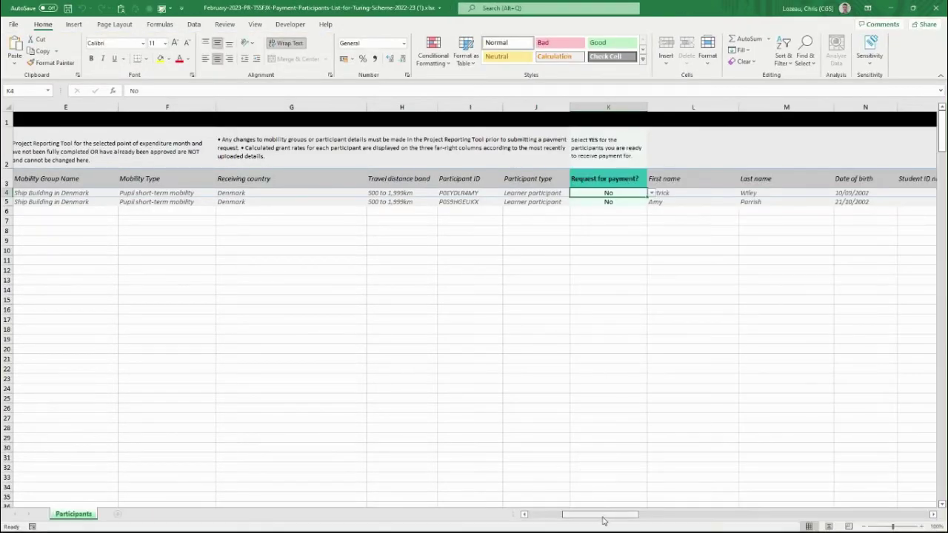
# Review the "Request for payment?" column and the other participant columns across the payment list, and close the workbook.
pyautogui.moveTo(603, 521); pyautogui.dragTo(634, 515)
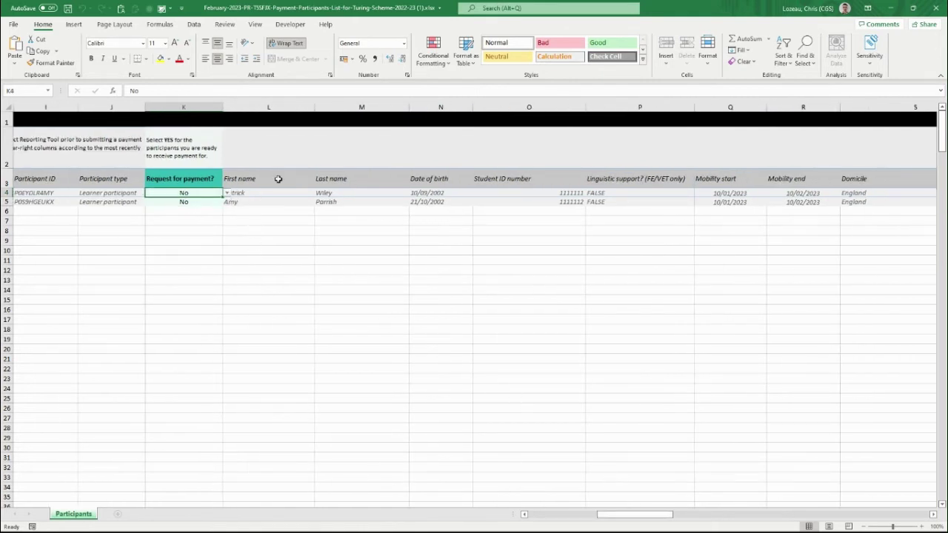
pyautogui.press('Down')
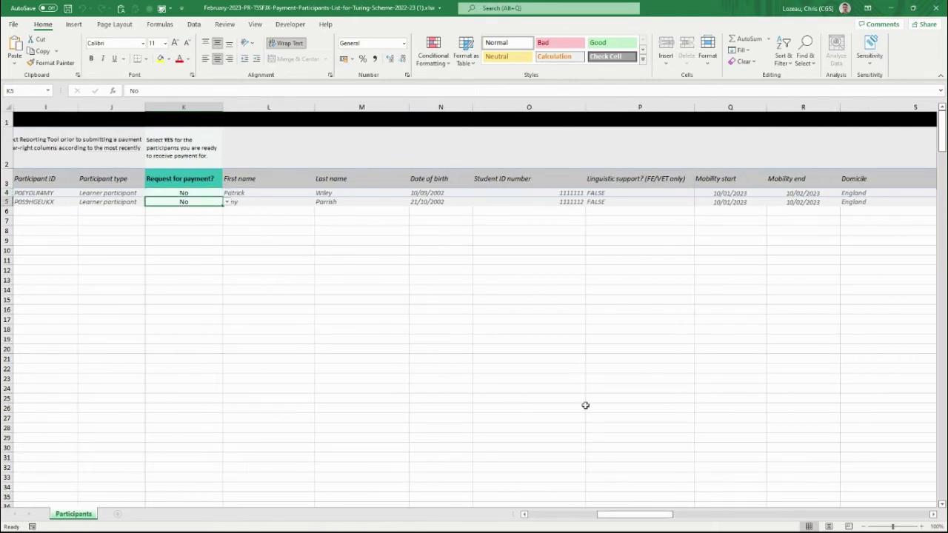
pyautogui.moveTo(635, 515); pyautogui.dragTo(921, 514)
pyautogui.moveTo(833, 523); pyautogui.dragTo(601, 526)
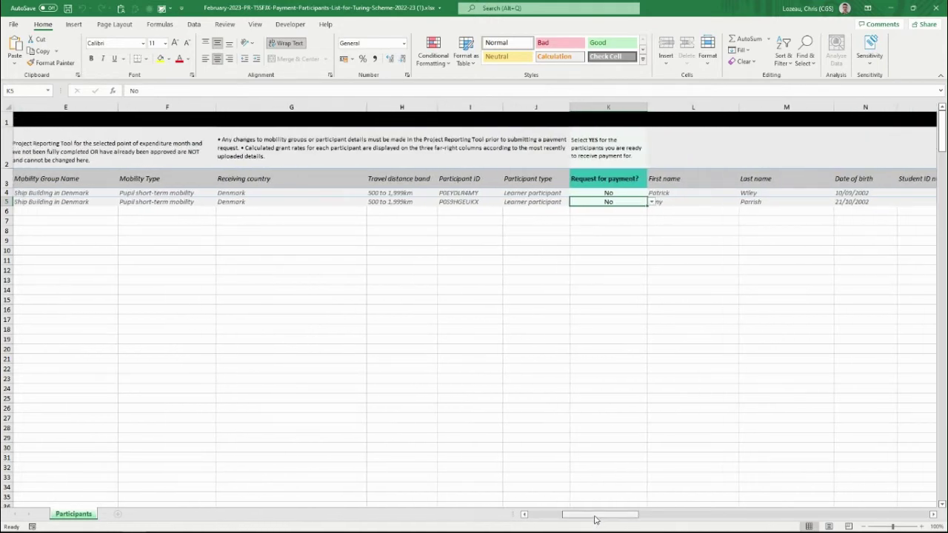
pyautogui.moveTo(594, 520); pyautogui.dragTo(559, 524)
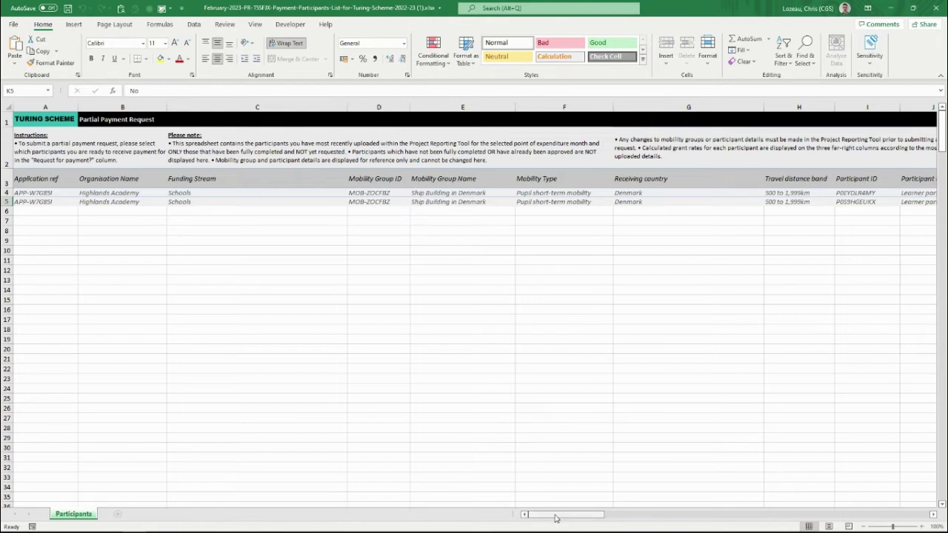
pyautogui.moveTo(556, 516); pyautogui.dragTo(624, 521)
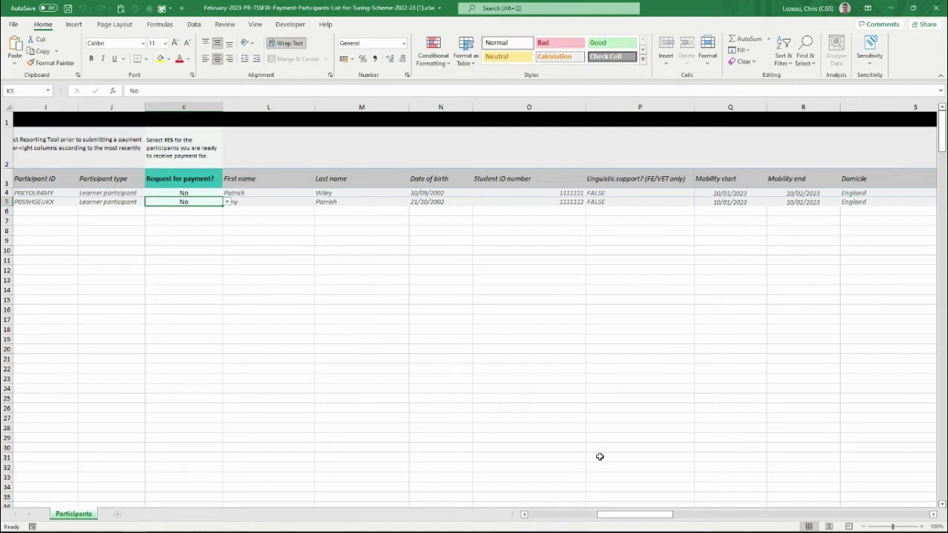
pyautogui.click(939, 10)
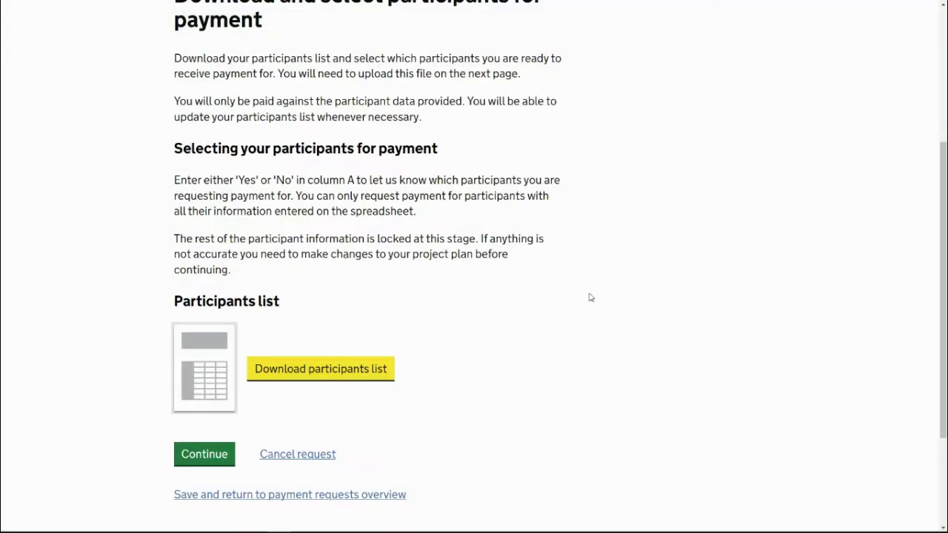
# Cancel the payment request and open the approved application's overview from the dashboard.
pyautogui.click(304, 461)
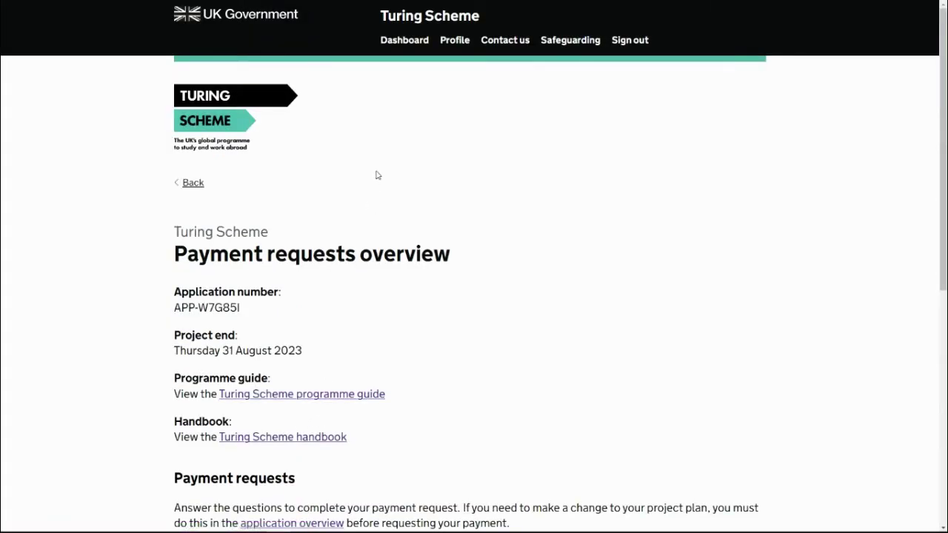
pyautogui.click(407, 44)
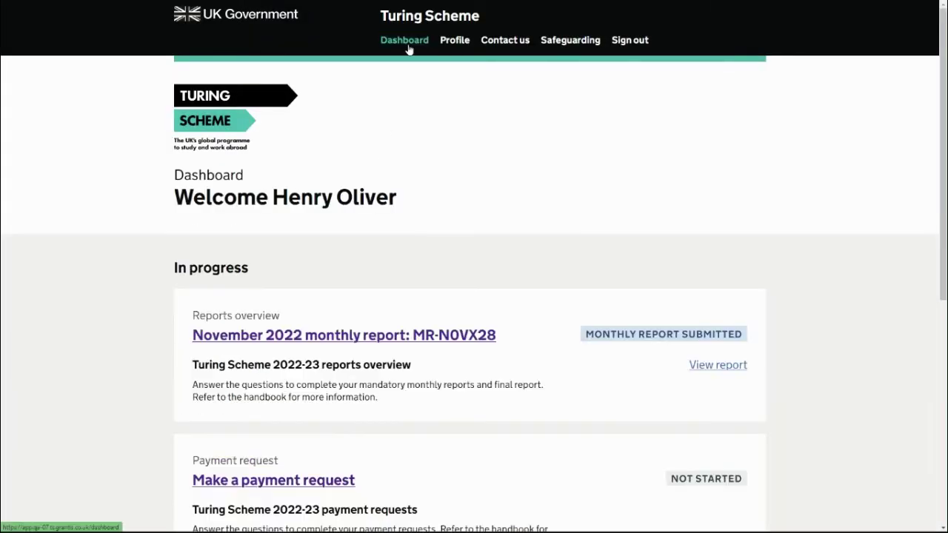
pyautogui.scroll(-5, 364, 250)
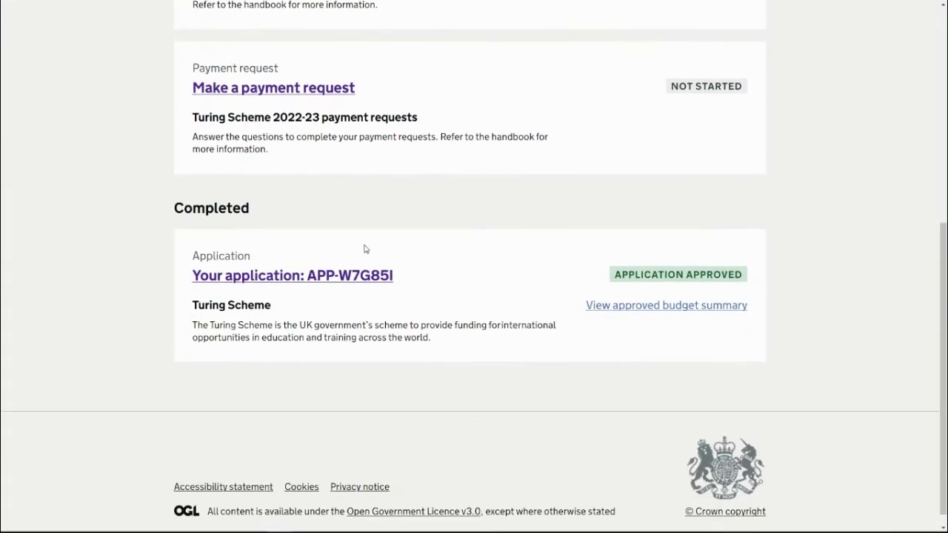
pyautogui.click(351, 275)
pyautogui.scroll(-5, 351, 280)
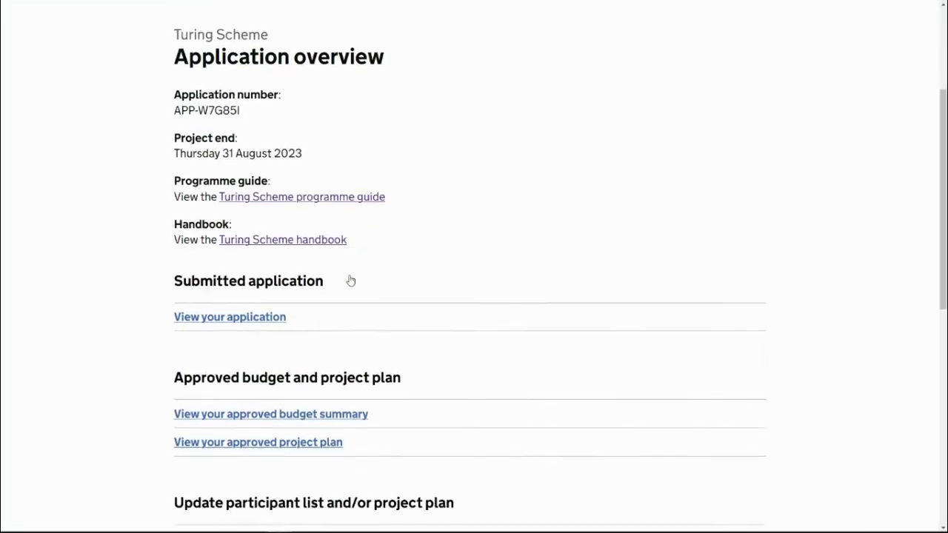
pyautogui.scroll(-1, 351, 280)
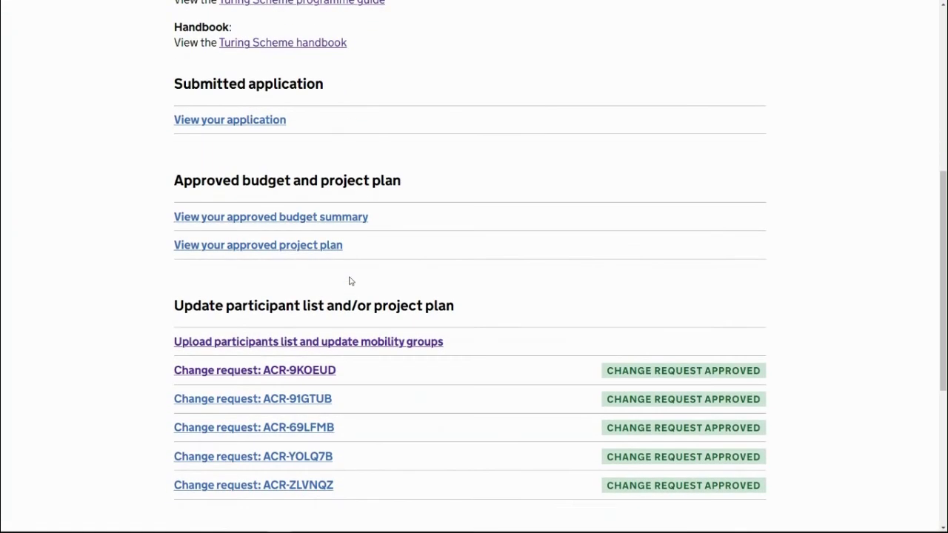
# Start an update of the mobility groups with the option "Add or update participants list" and continue.
pyautogui.click(219, 346)
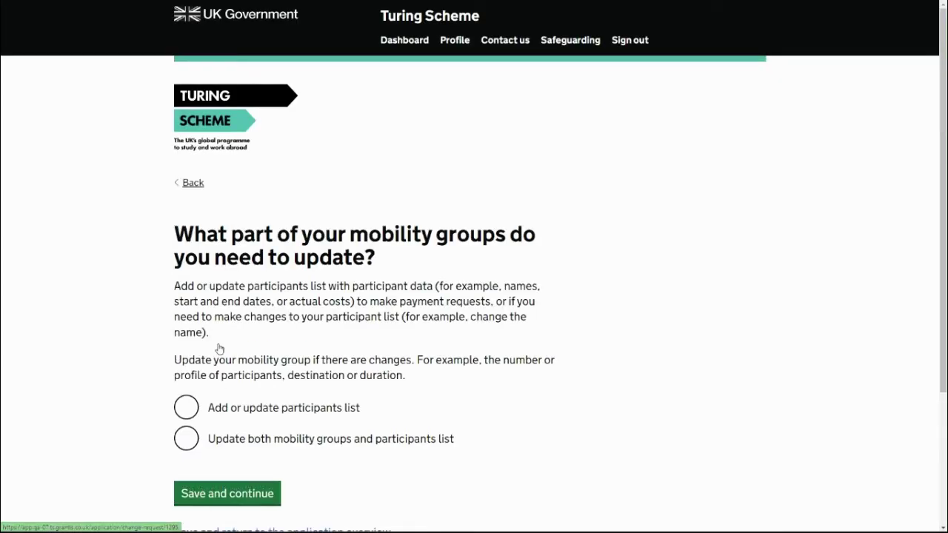
pyautogui.click(187, 408)
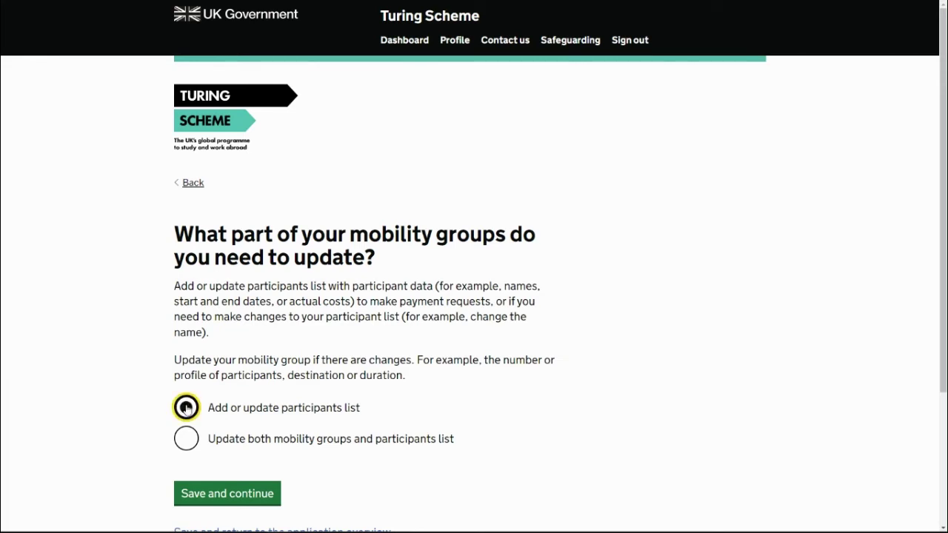
pyautogui.click(226, 493)
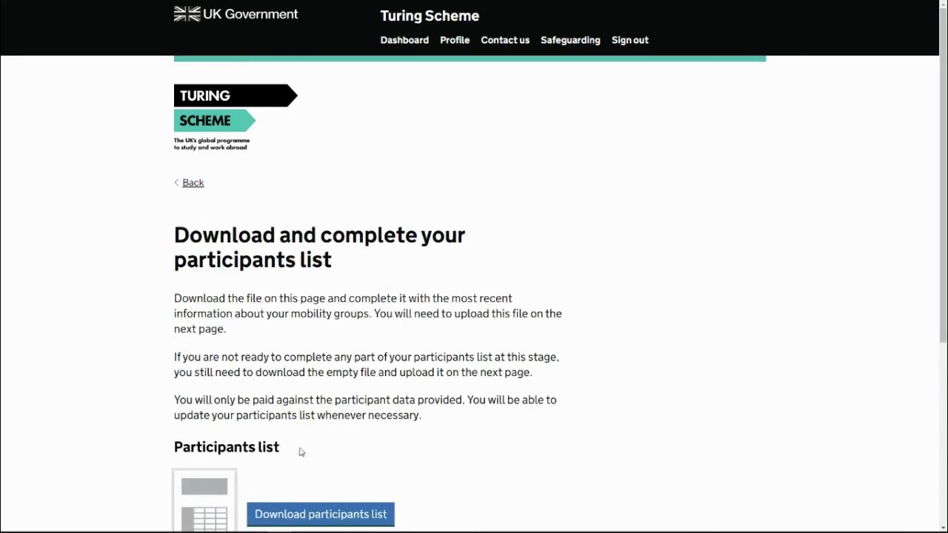
# Download the participants list to complete and open the workbook with editing enabled.
pyautogui.scroll(-1, 298, 451)
pyautogui.click(300, 419)
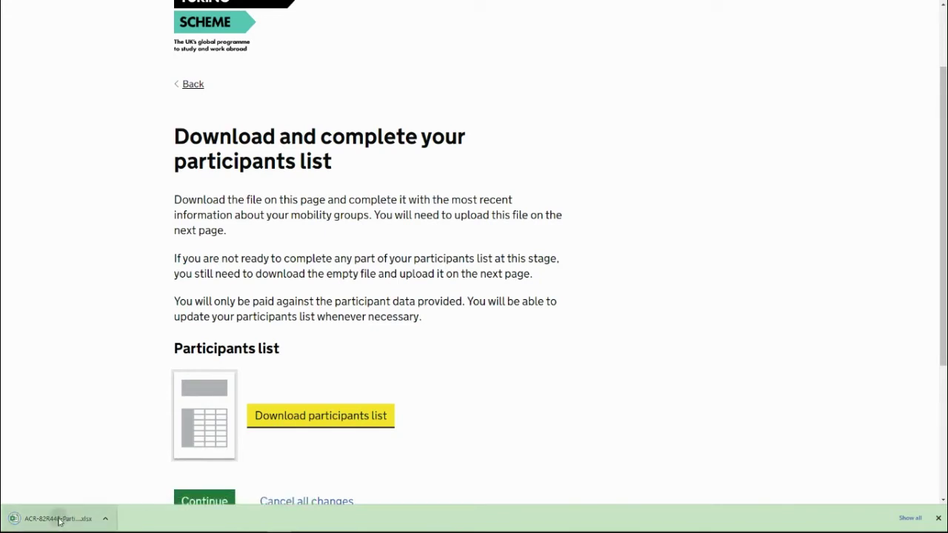
pyautogui.click(58, 519)
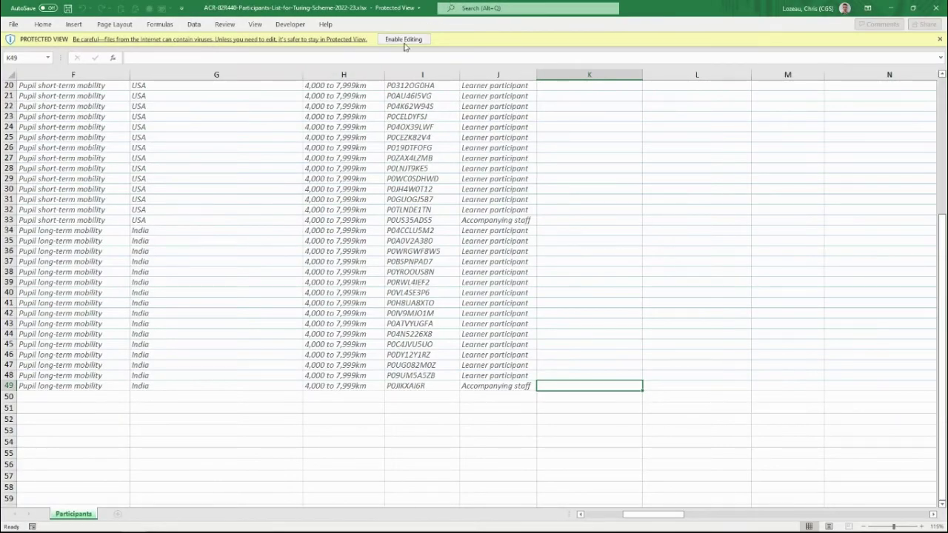
pyautogui.click(405, 46)
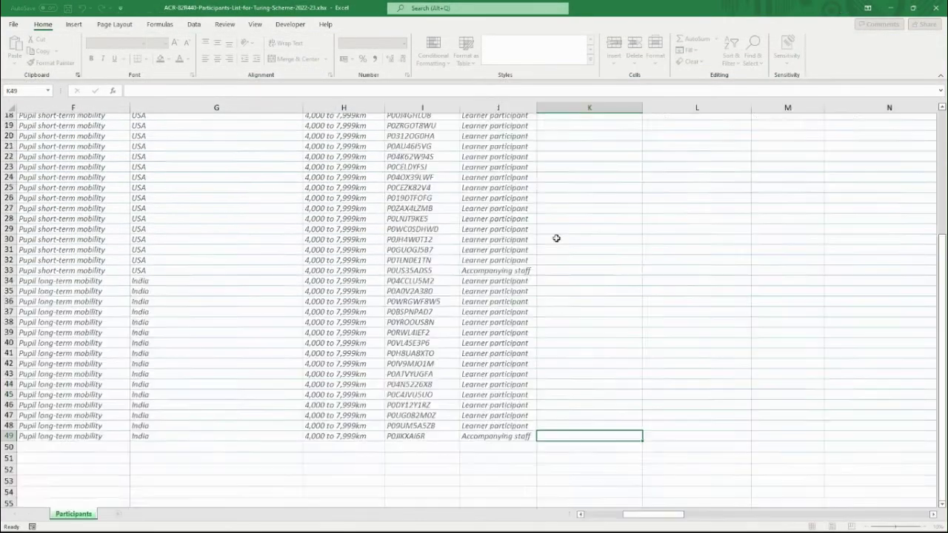
# Examine the participant detail columns from First name to Mobility end on the Participants sheet.
pyautogui.scroll(6, 556, 238)
pyautogui.scroll(-1, 581, 216)
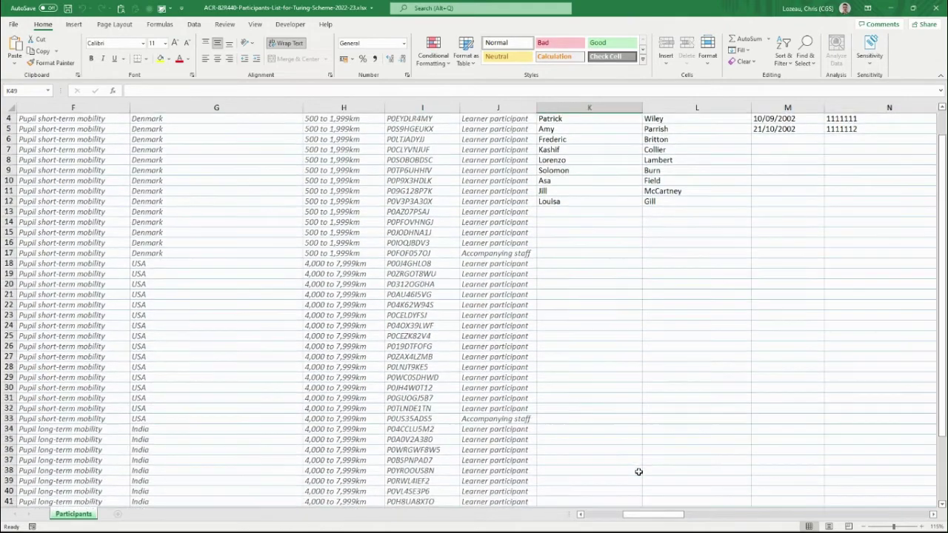
pyautogui.scroll(1, 638, 472)
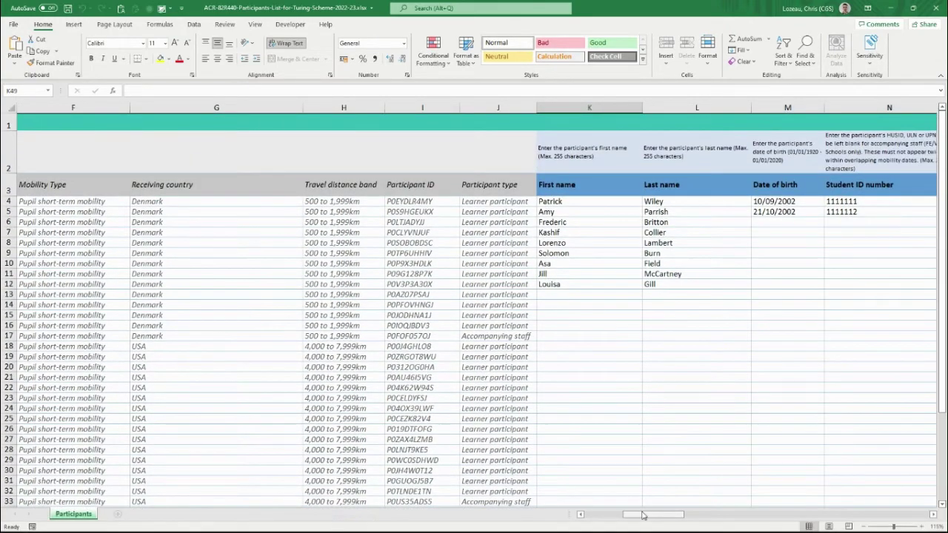
pyautogui.moveTo(643, 514); pyautogui.dragTo(667, 515)
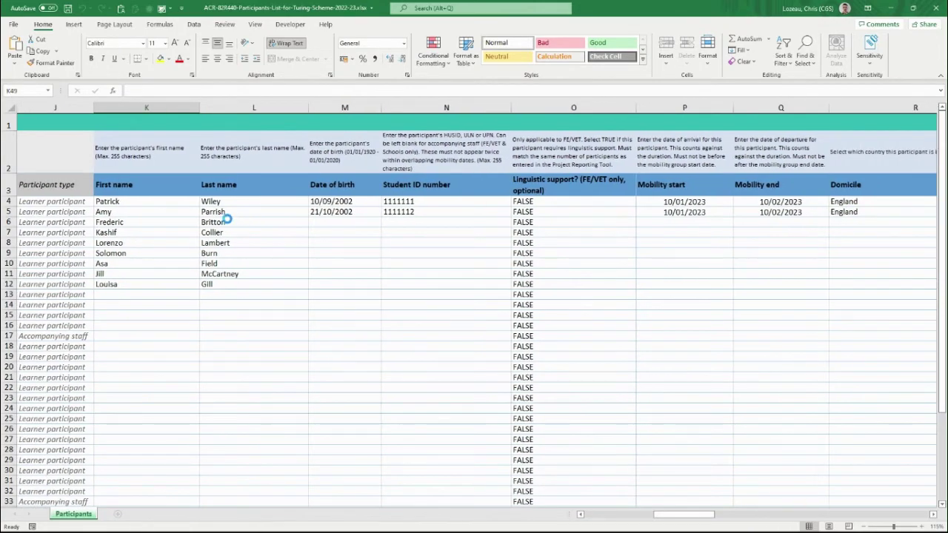
pyautogui.scroll(2, 227, 218)
pyautogui.scroll(1, 228, 218)
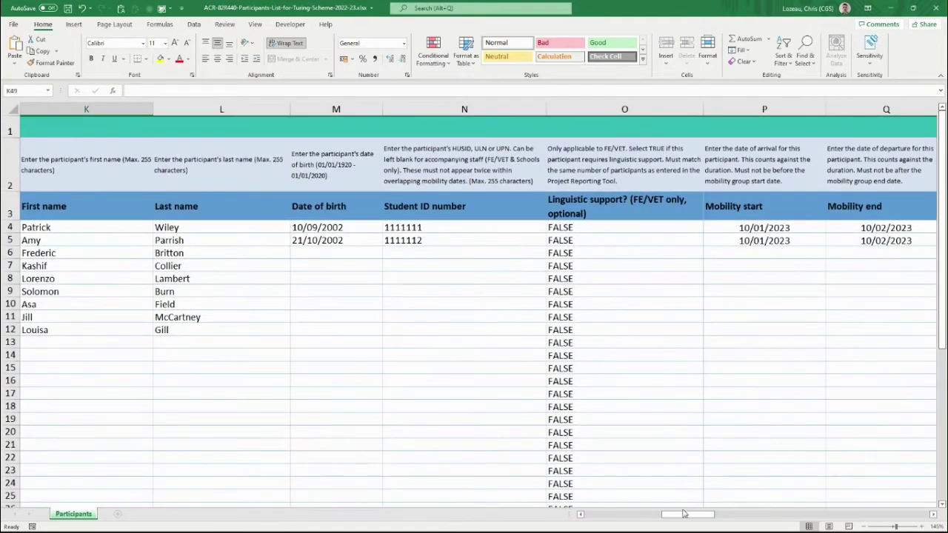
pyautogui.moveTo(684, 513)
pyautogui.mouseDown()
pyautogui.moveTo(656, 516)
pyautogui.moveTo(678, 517)
pyautogui.mouseUp()
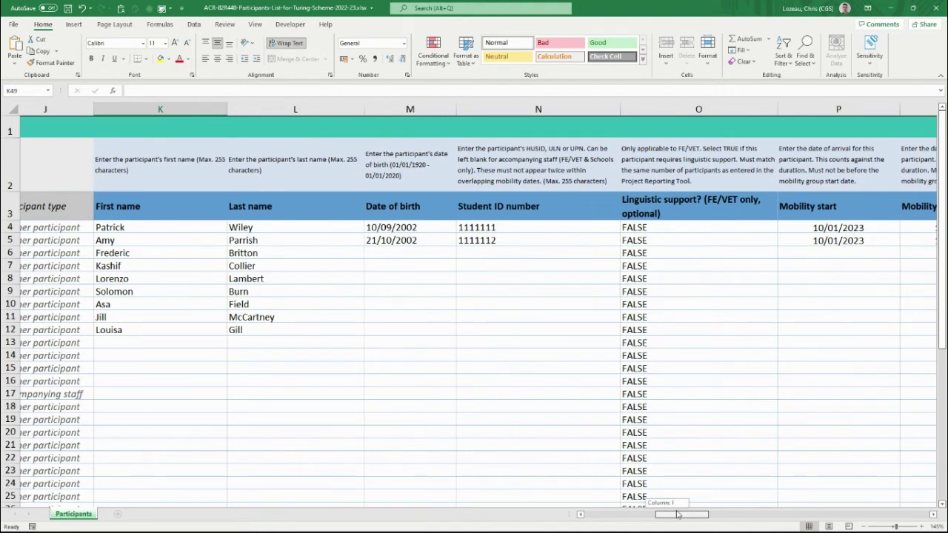
# Check rows 6 to 12 for the entered names and for dates of birth, student ID numbers and mobility start dates.
pyautogui.moveTo(133, 254); pyautogui.dragTo(286, 331)
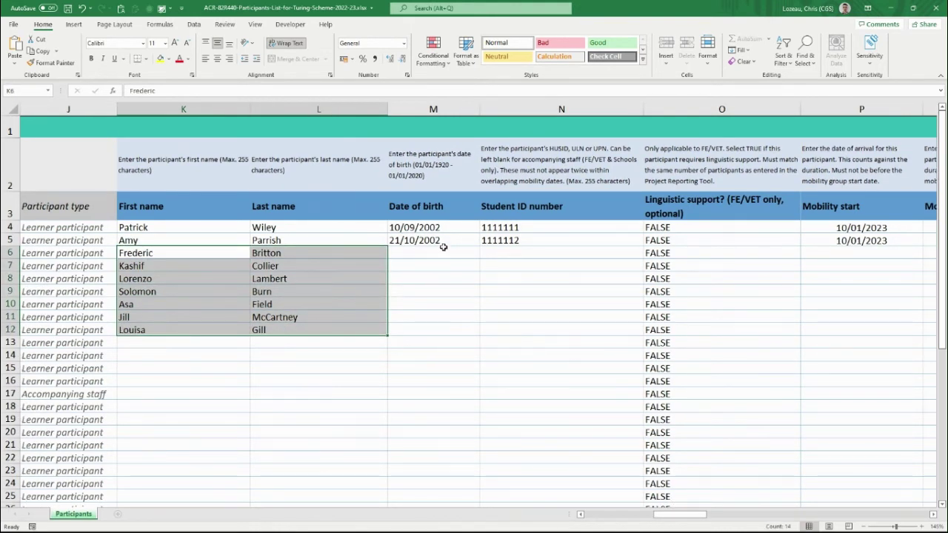
pyautogui.moveTo(441, 250); pyautogui.dragTo(829, 331)
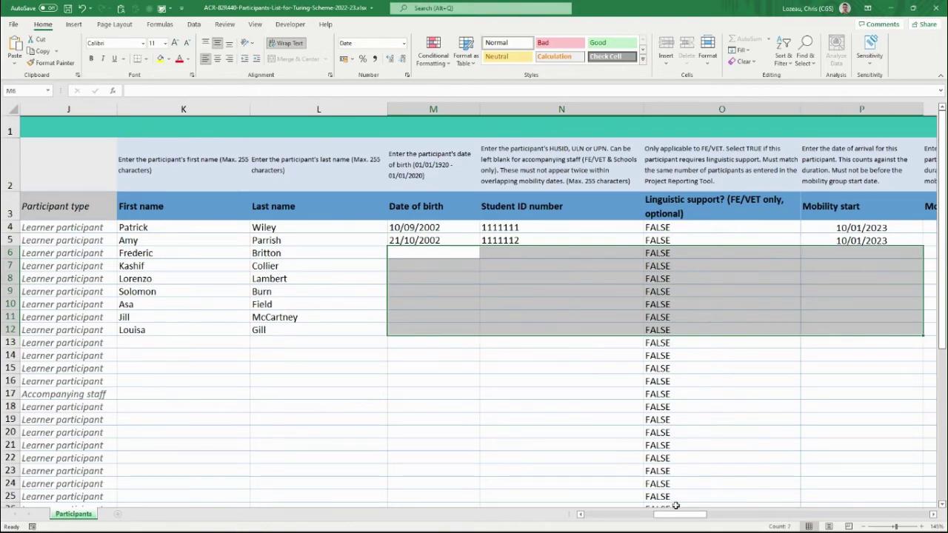
pyautogui.moveTo(676, 514)
pyautogui.mouseDown()
pyautogui.moveTo(748, 513)
pyautogui.moveTo(664, 510)
pyautogui.mouseUp()
pyautogui.click(447, 343)
pyautogui.click(449, 253)
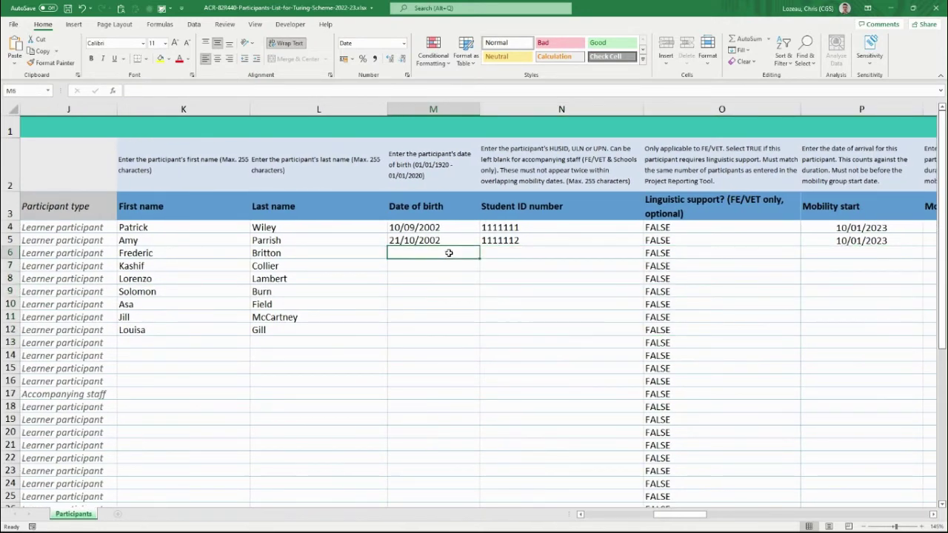
pyautogui.moveTo(449, 253); pyautogui.dragTo(508, 330)
pyautogui.click(863, 271)
pyautogui.click(853, 250)
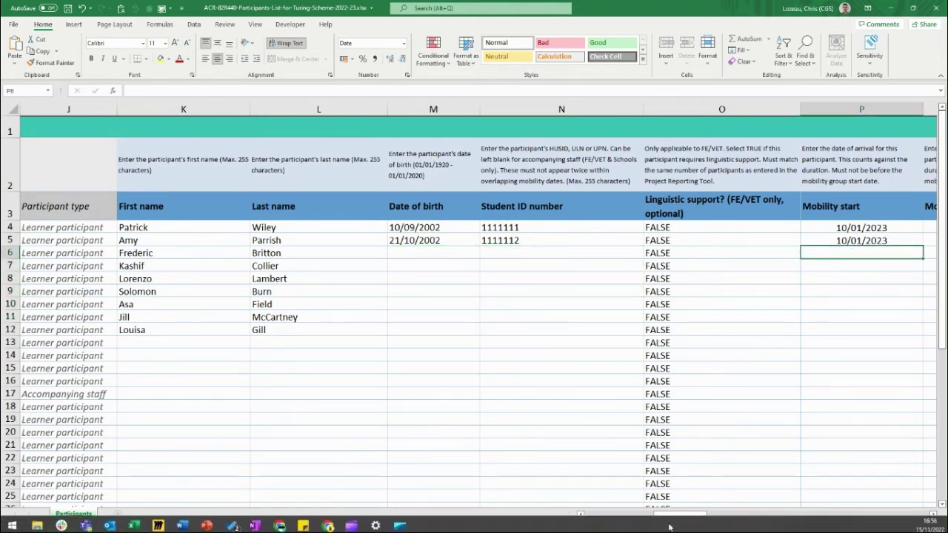
# Examine the sending and receiving organisation, SEND, disadvantaged learner and actual costs columns of the participants list.
pyautogui.moveTo(736, 515); pyautogui.dragTo(862, 512)
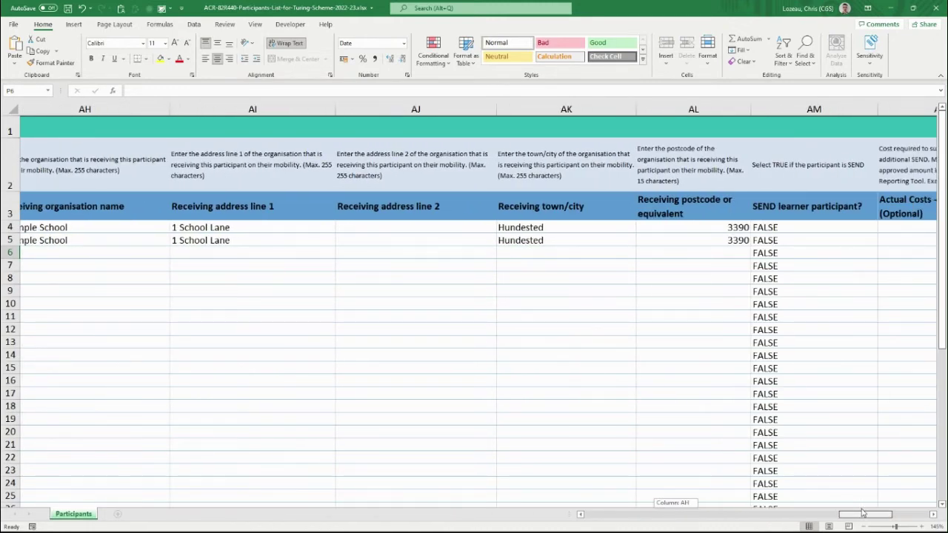
pyautogui.moveTo(862, 513); pyautogui.dragTo(817, 515)
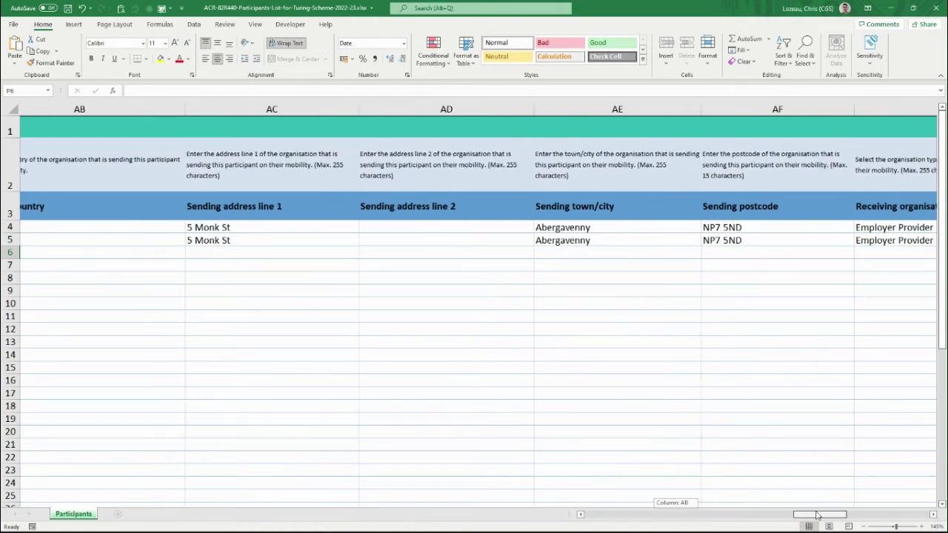
pyautogui.moveTo(818, 515); pyautogui.dragTo(895, 507)
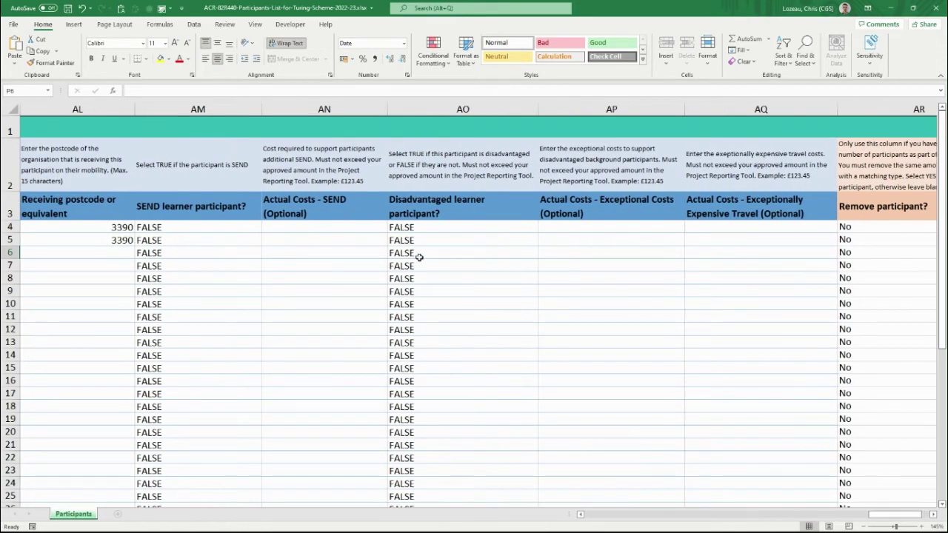
# Close the participants workbook and cancel all in-progress change requests to the mobility groups.
pyautogui.click(368, 226)
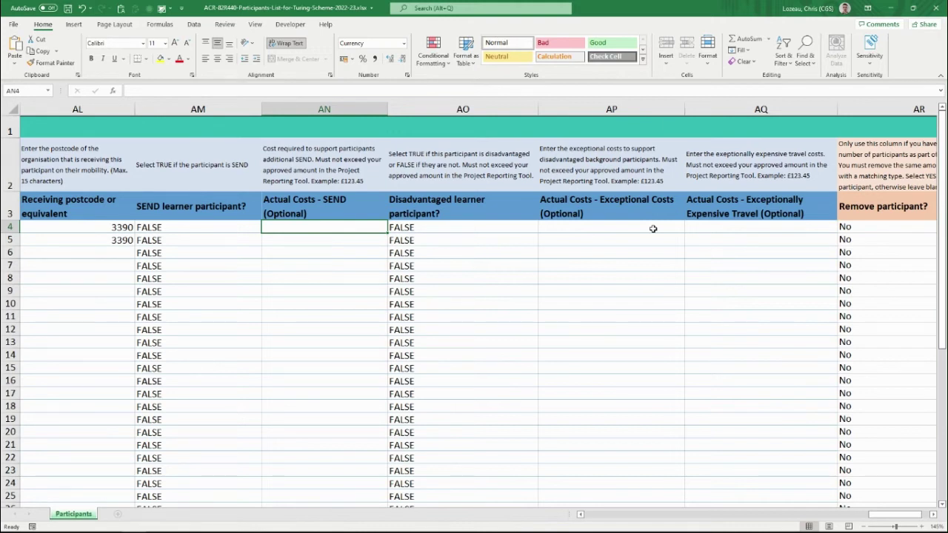
pyautogui.click(935, 9)
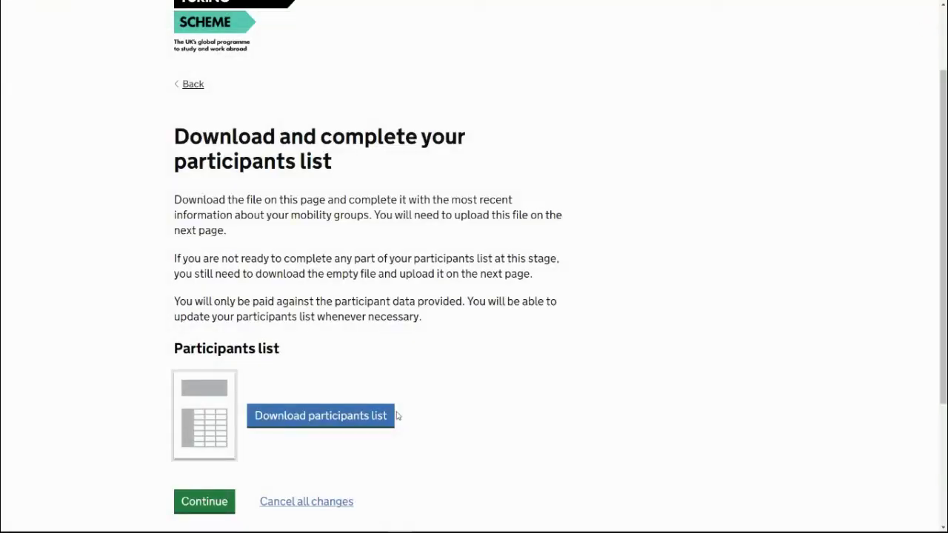
pyautogui.click(340, 502)
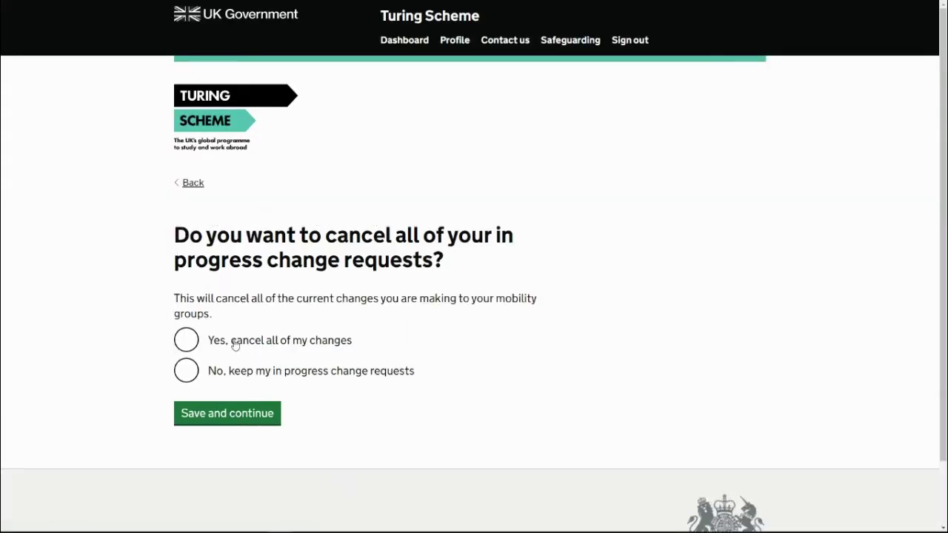
pyautogui.click(234, 342)
pyautogui.click(230, 414)
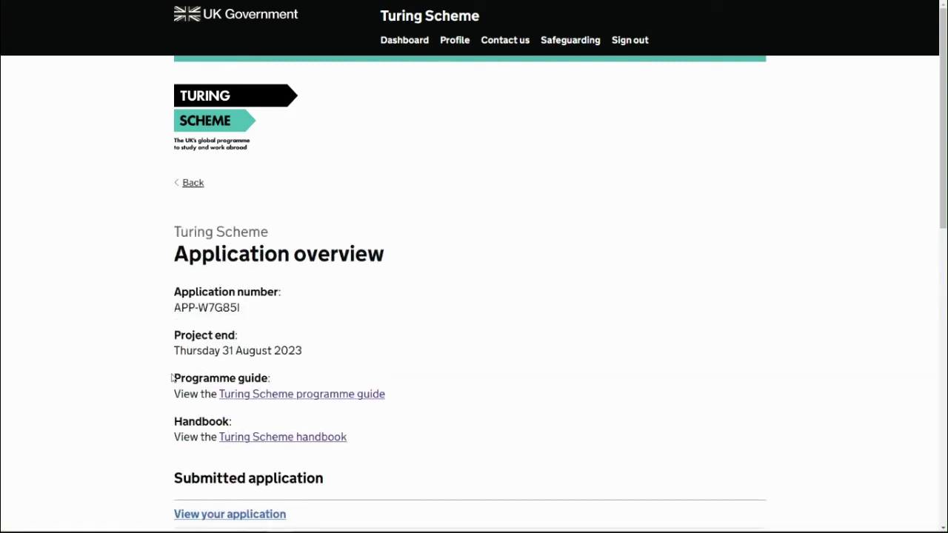
# Start a new payment request from the dashboard, stating that no changes to the project plan are needed.
pyautogui.click(419, 43)
pyautogui.scroll(-2, 383, 182)
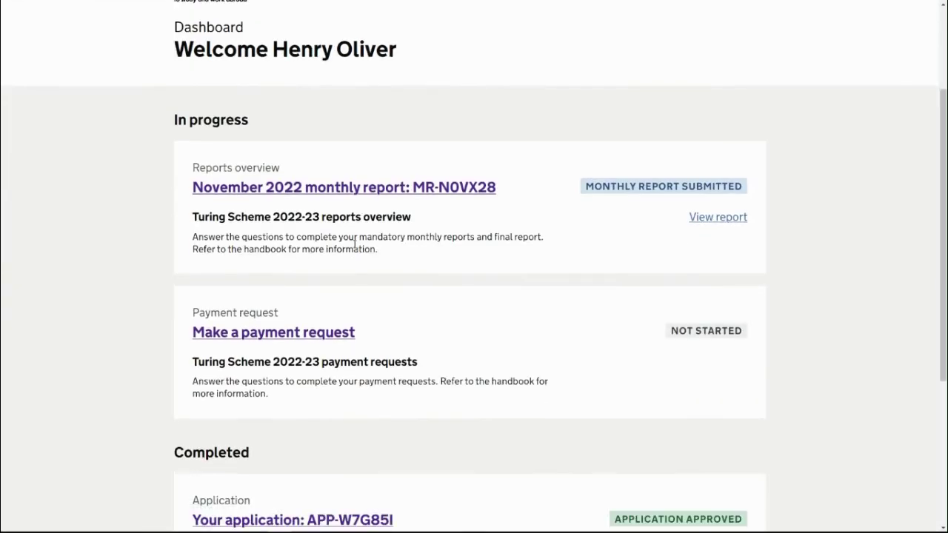
pyautogui.click(316, 335)
pyautogui.scroll(-5, 313, 336)
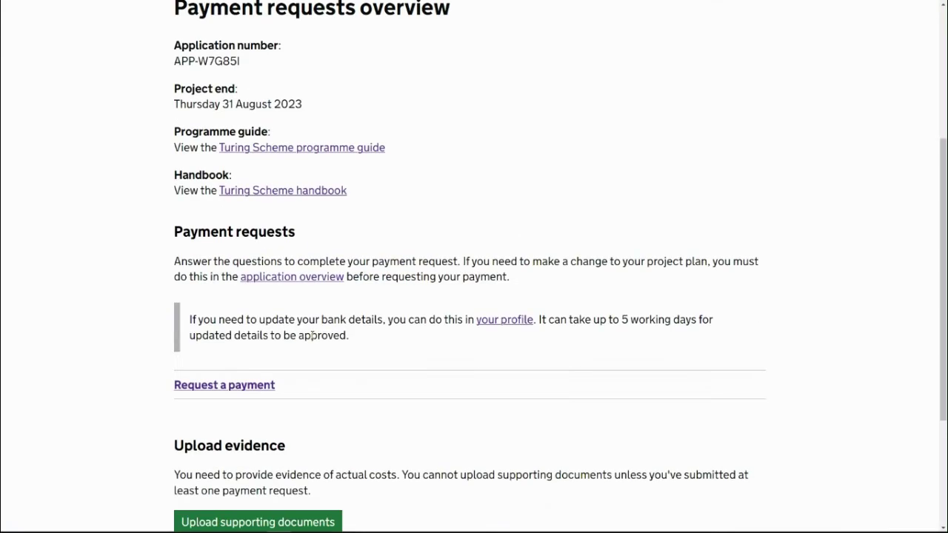
pyautogui.click(250, 291)
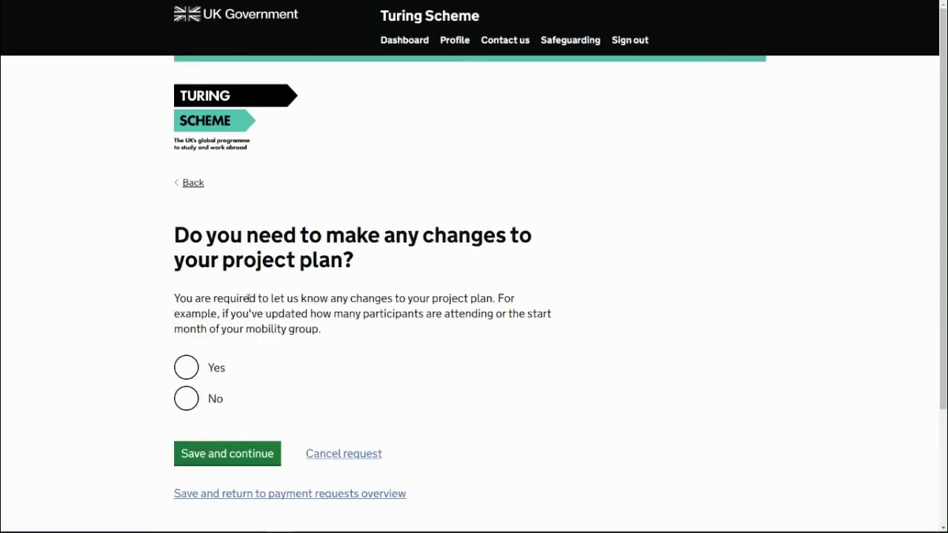
pyautogui.click(195, 401)
pyautogui.click(225, 455)
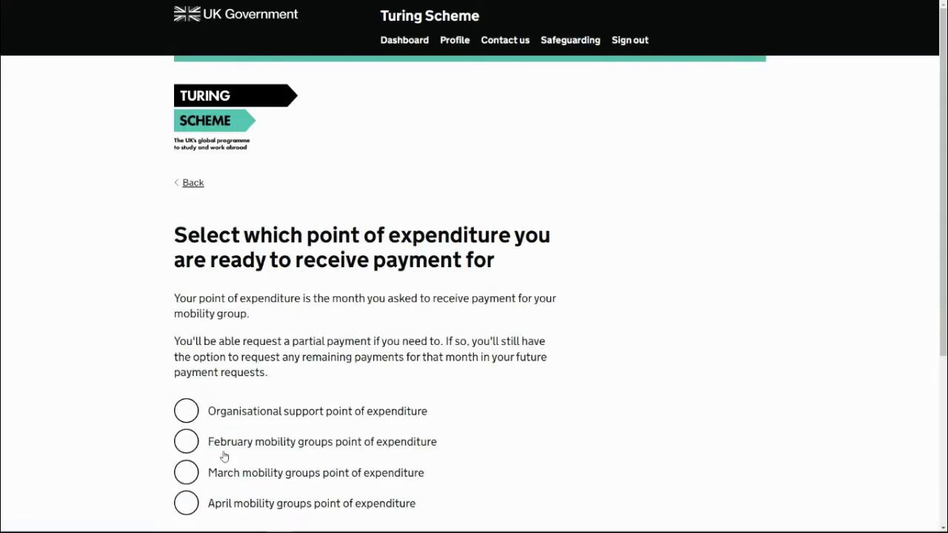
# Select the February mobility groups point of expenditure as the one ready for payment and save.
pyautogui.scroll(-1, 200, 433)
pyautogui.scroll(-1, 167, 397)
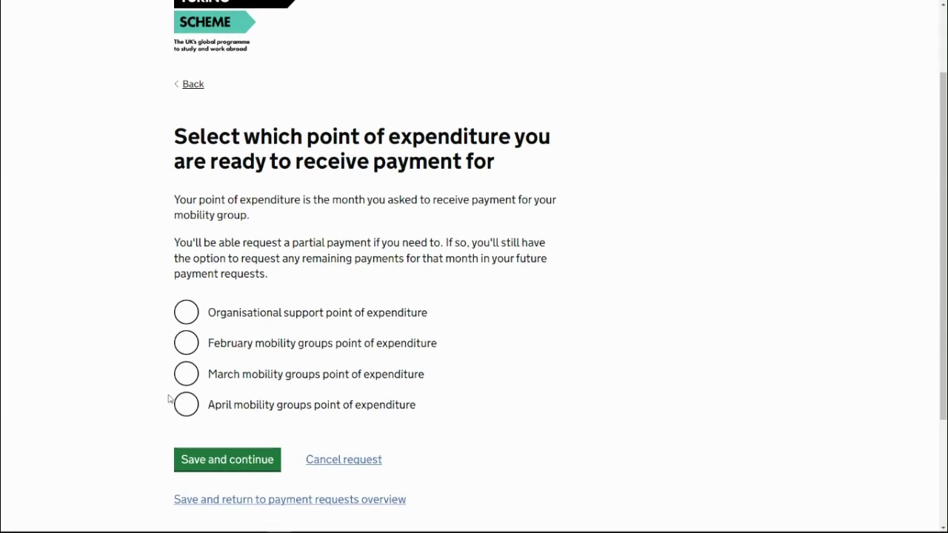
pyautogui.click(187, 343)
pyautogui.click(232, 465)
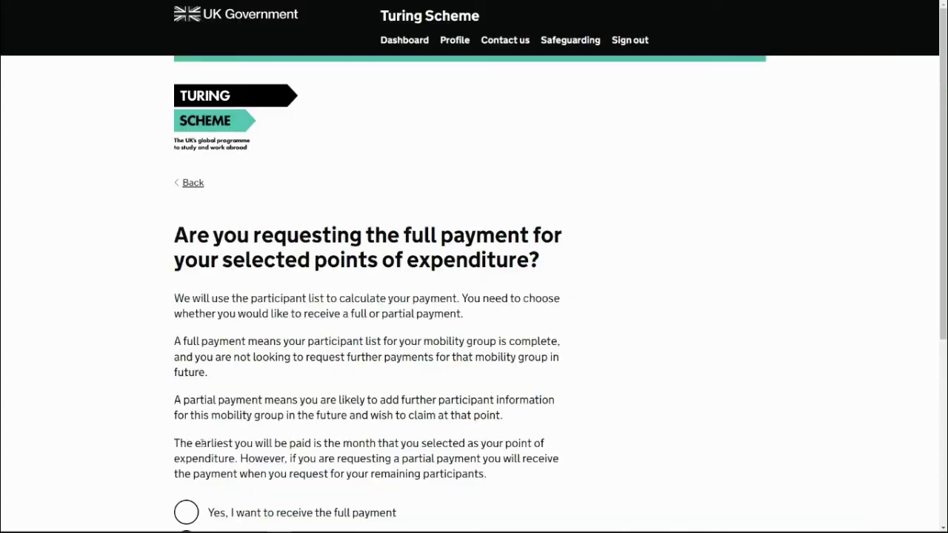
# Answer the full payment question by requesting only a partial payment, and save.
pyautogui.scroll(-2, 201, 443)
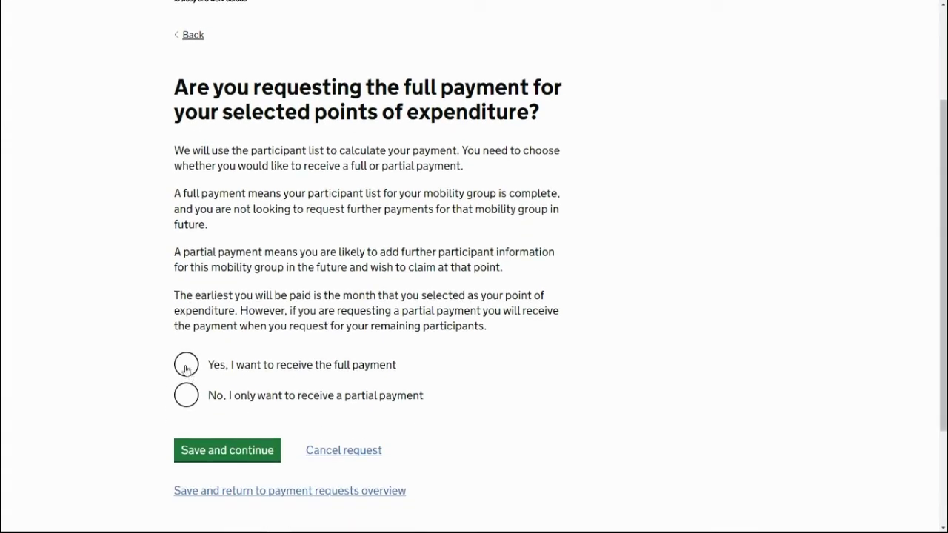
pyautogui.click(185, 367)
pyautogui.click(186, 397)
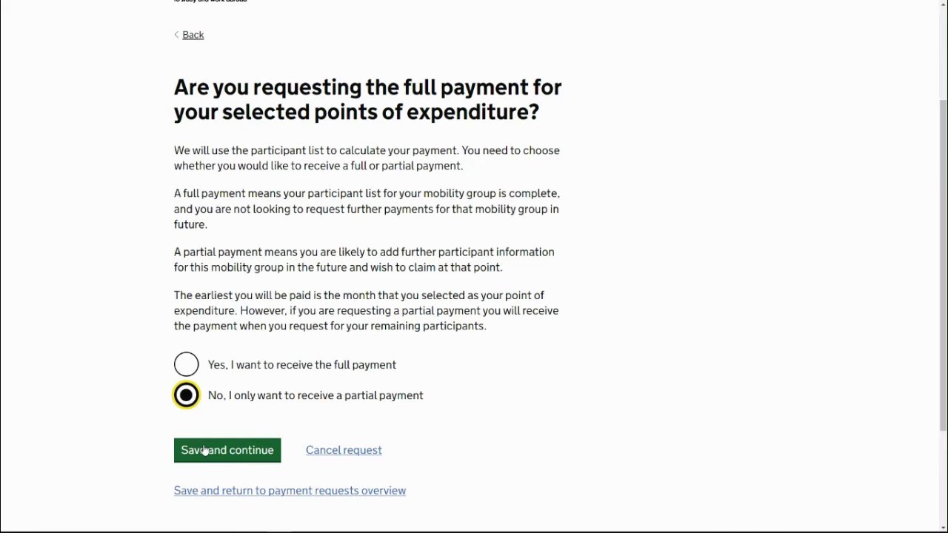
pyautogui.click(204, 450)
# Download the participants list for selecting payments and open it in Excel with editing enabled.
pyautogui.scroll(-5, 230, 420)
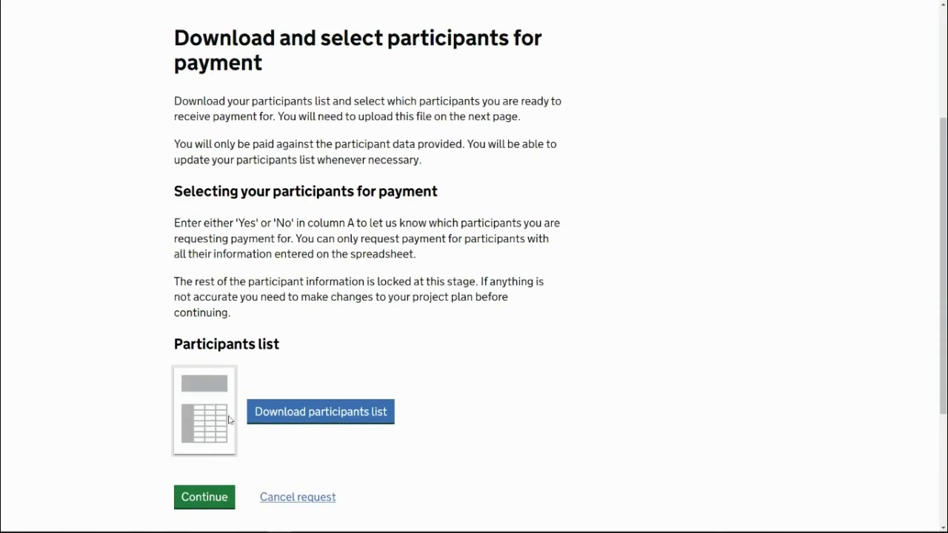
pyautogui.click(306, 414)
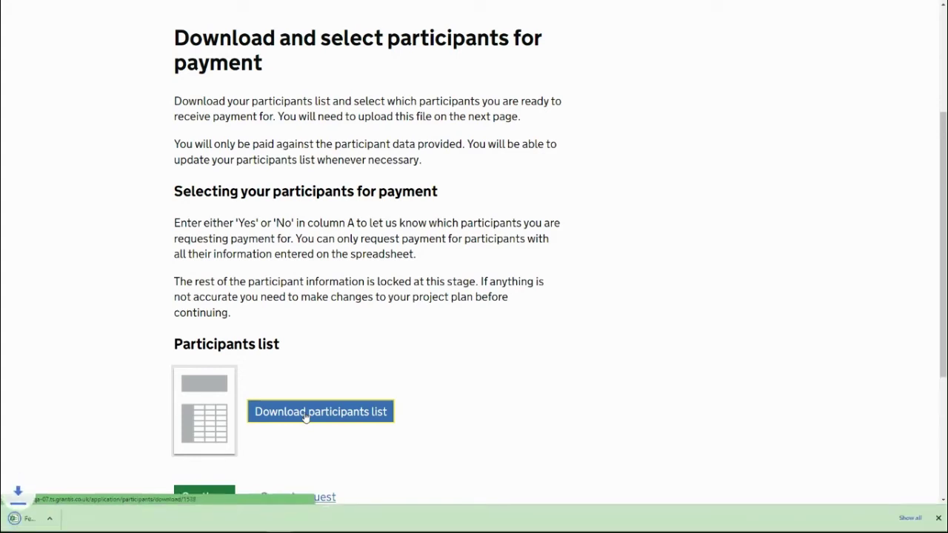
pyautogui.click(74, 524)
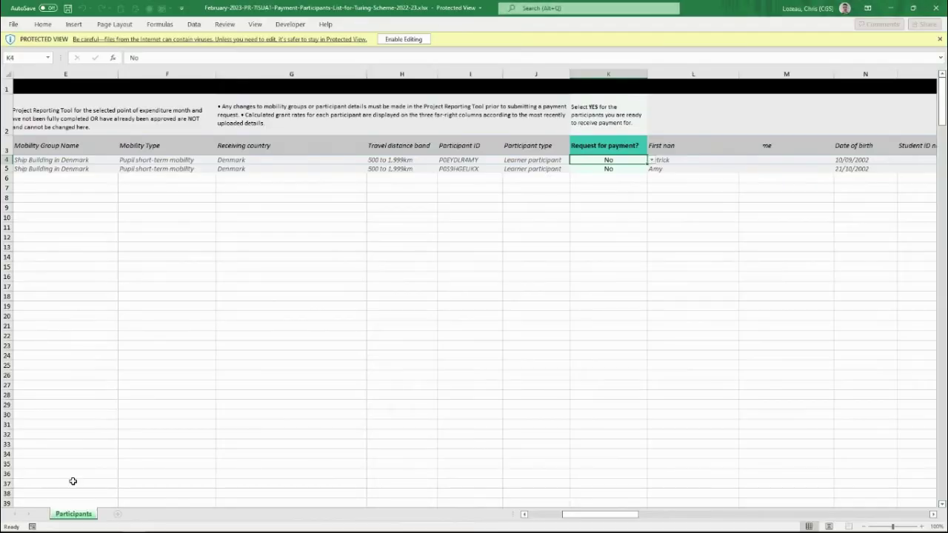
pyautogui.click(404, 38)
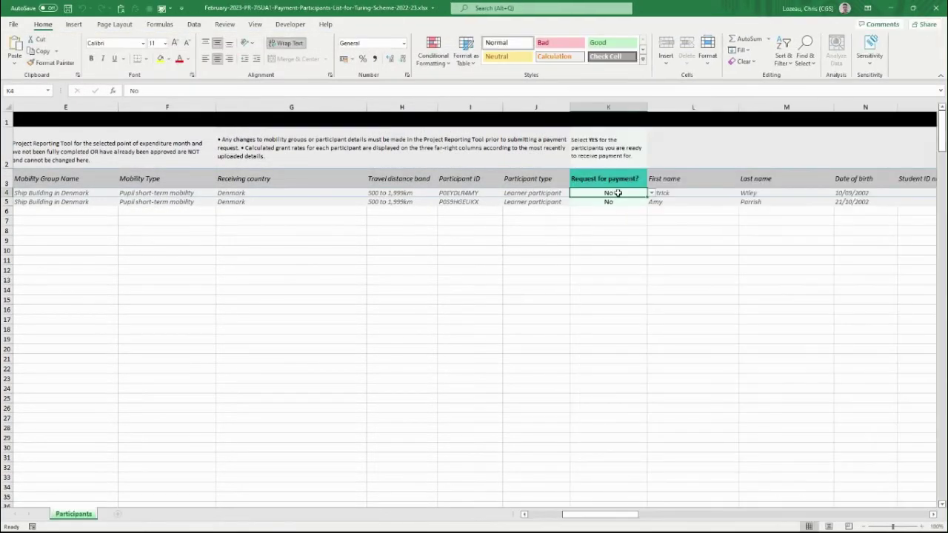
# Set "Request for payment?" to YES for the participant in row 4, save the workbook and close Excel.
pyautogui.click(652, 195)
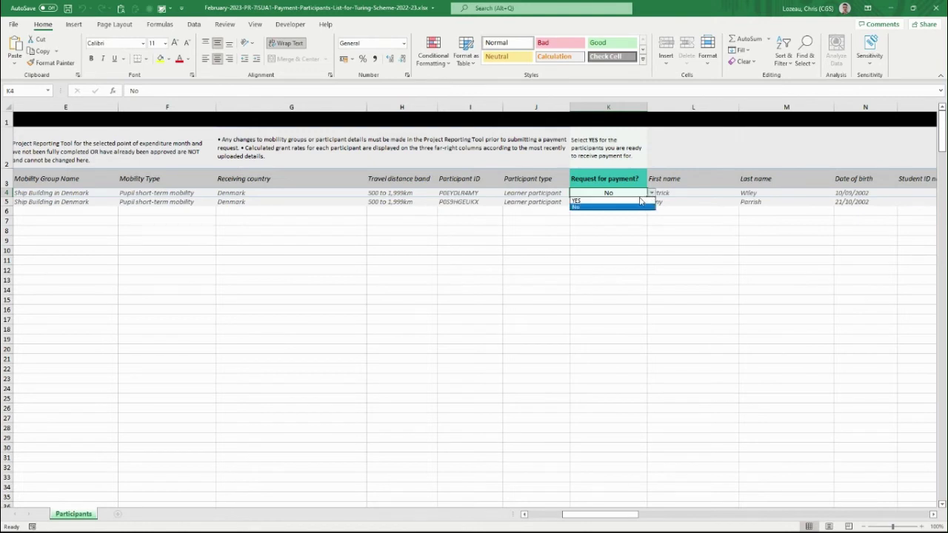
pyautogui.click(627, 202)
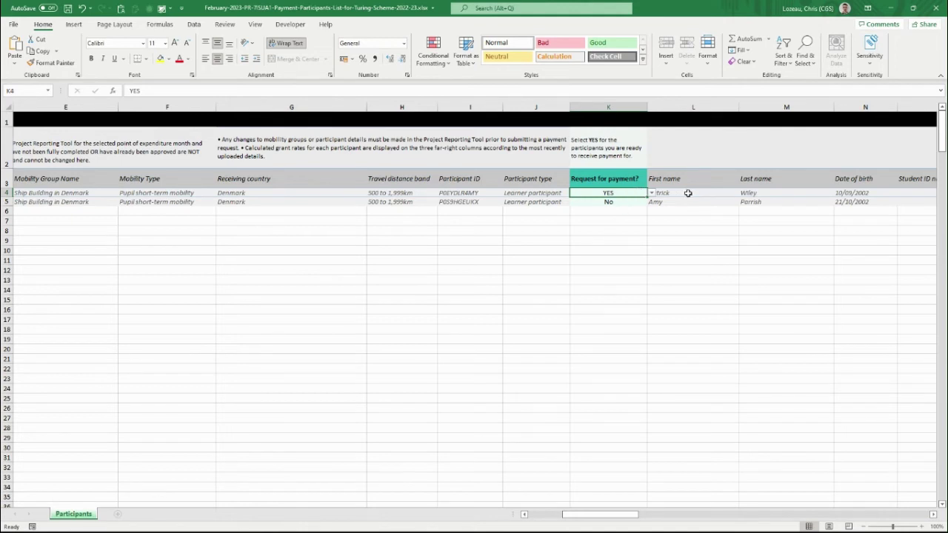
pyautogui.hotkey('ctrl', 's')
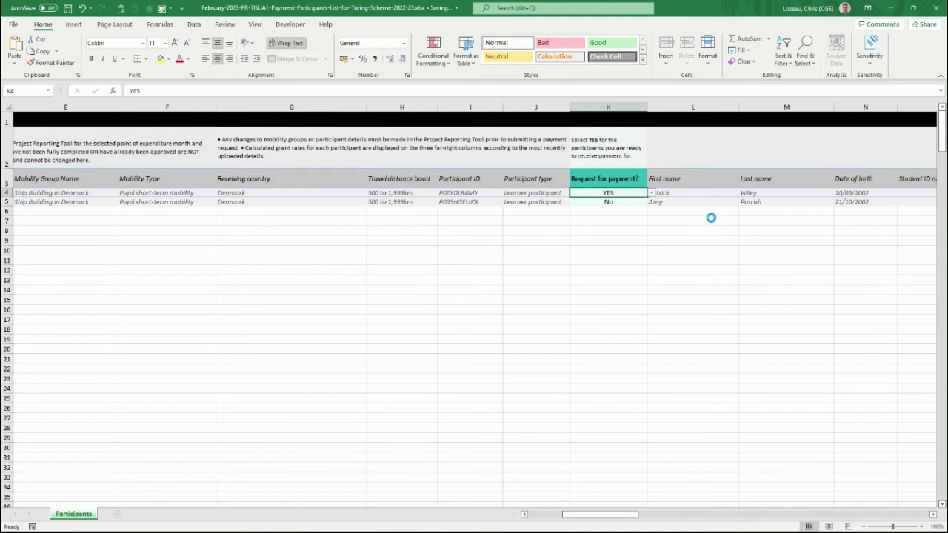
pyautogui.click(932, 8)
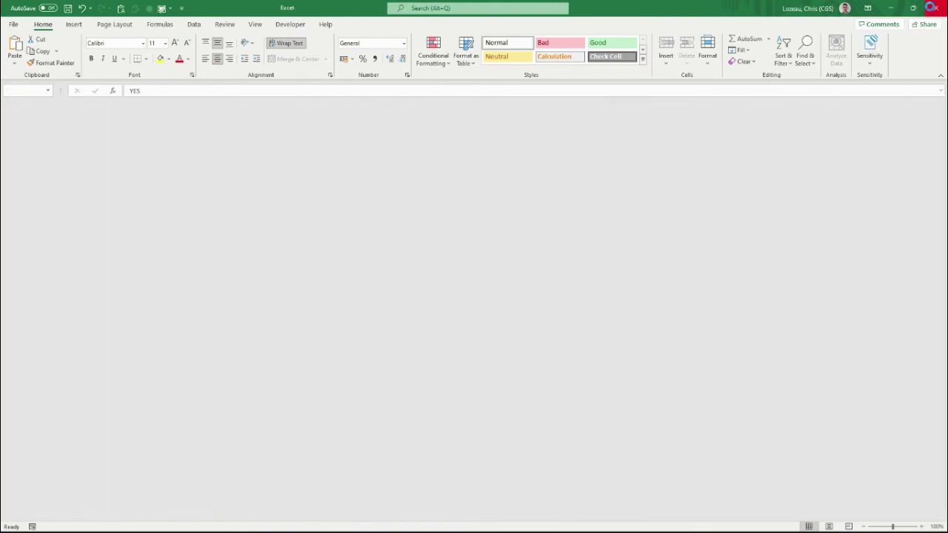
pyautogui.click(932, 8)
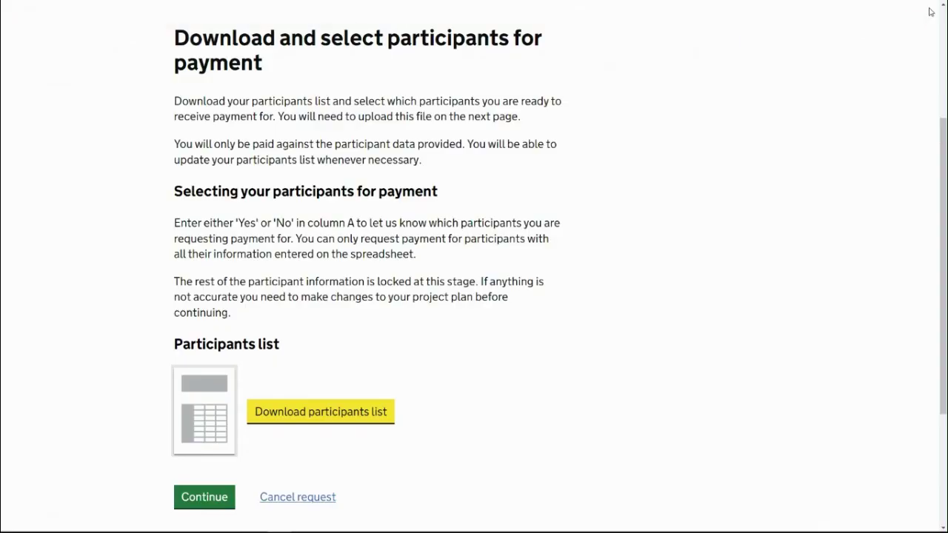
# Upload the February 2023 payment participants list from the My Participants folder and continue to the declaration.
pyautogui.click(214, 493)
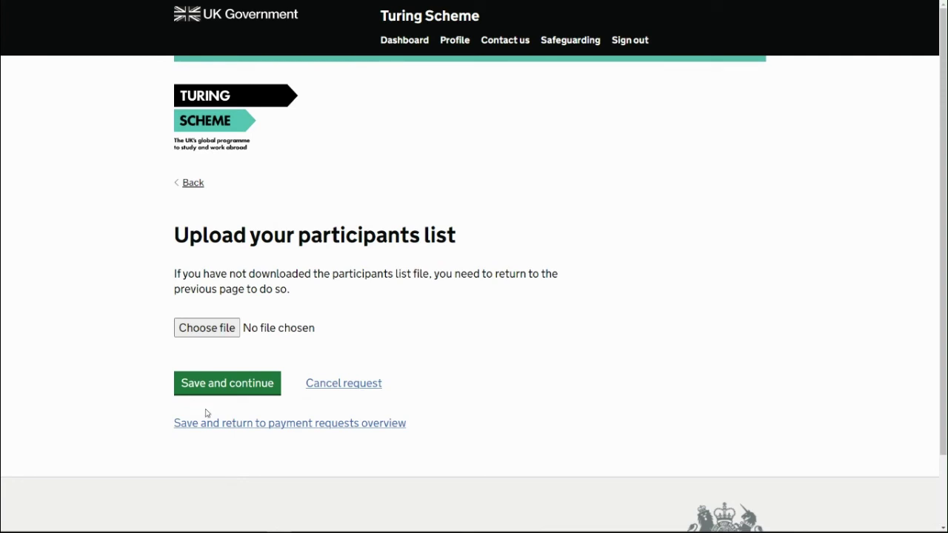
pyautogui.click(220, 333)
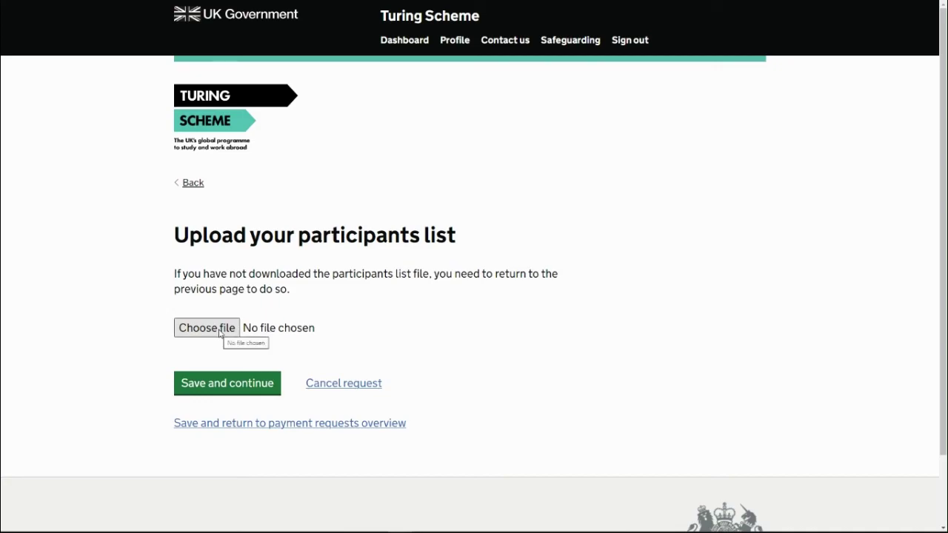
pyautogui.click(220, 333)
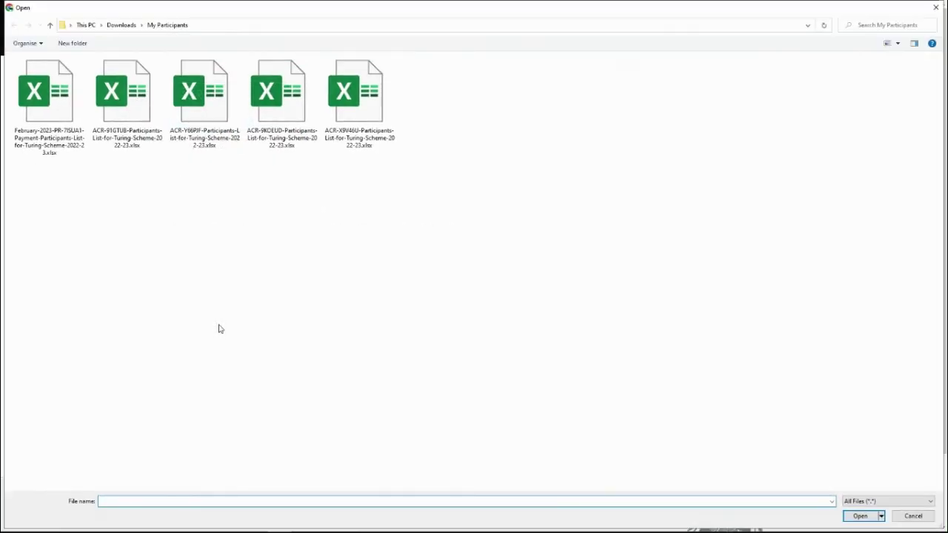
pyautogui.click(40, 105)
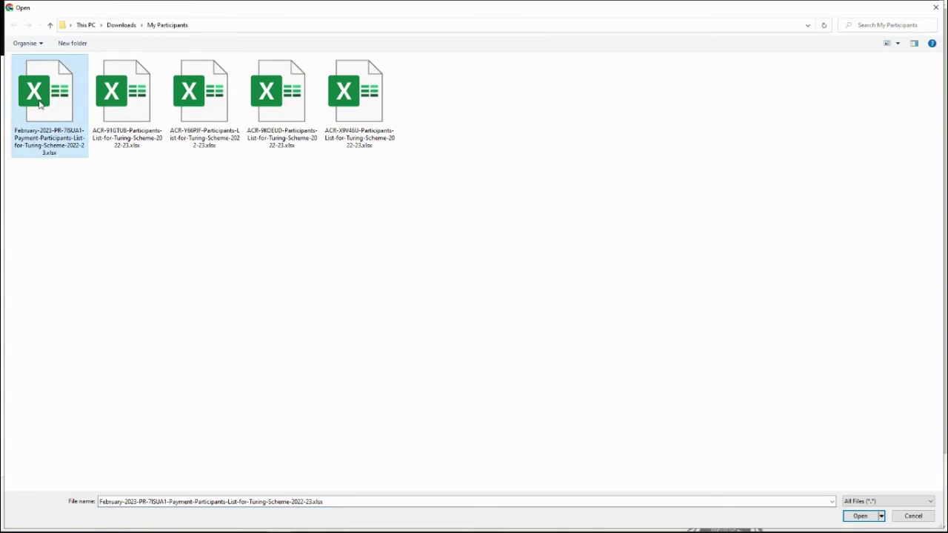
pyautogui.doubleClick(40, 104)
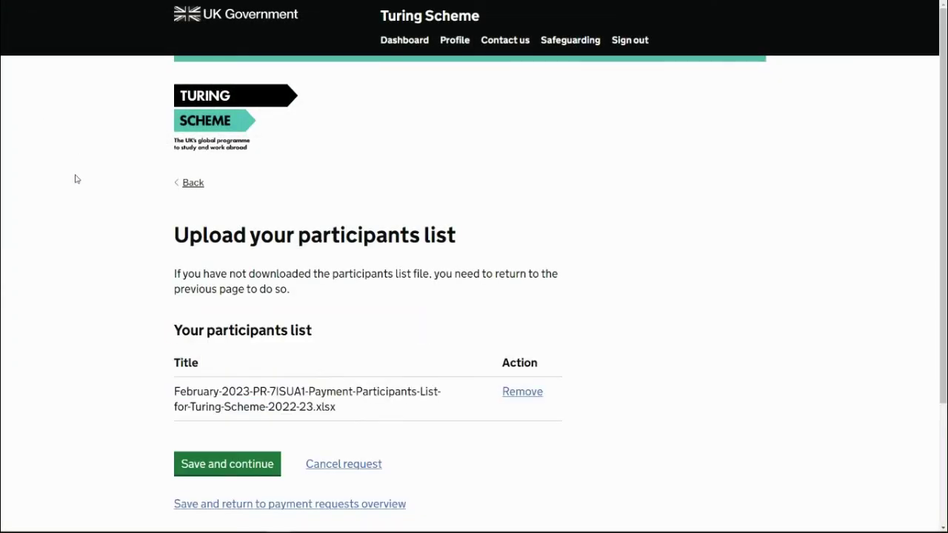
pyautogui.click(197, 465)
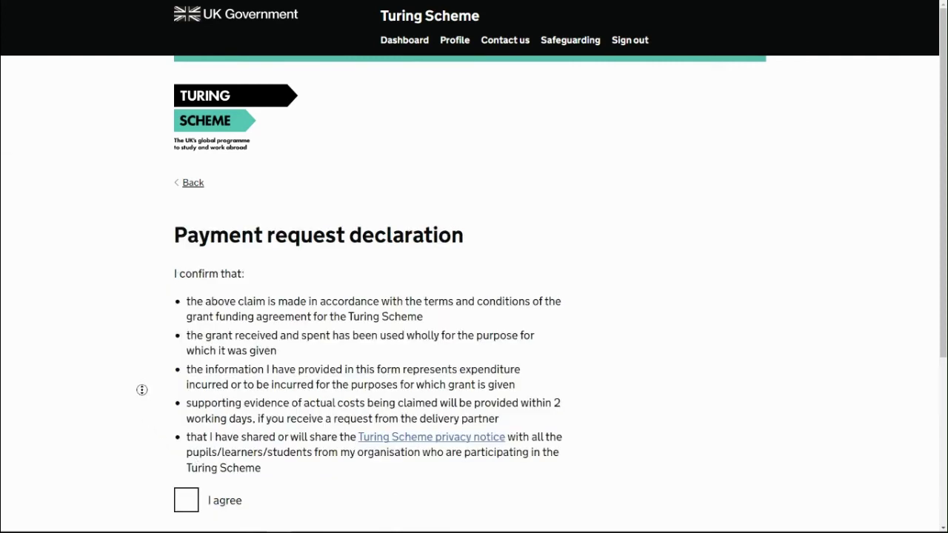
# Agree to the payment request declaration and save it.
pyautogui.scroll(-2, 141, 390)
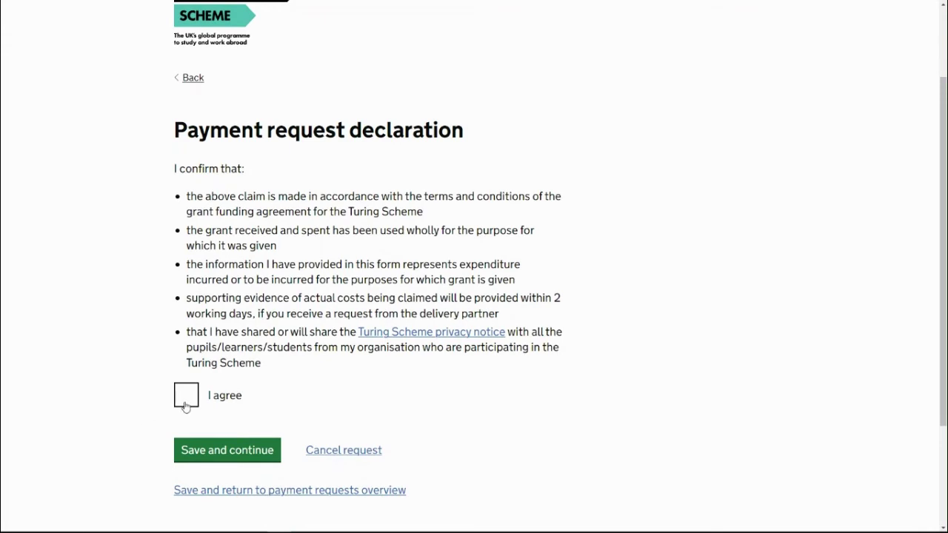
pyautogui.click(186, 404)
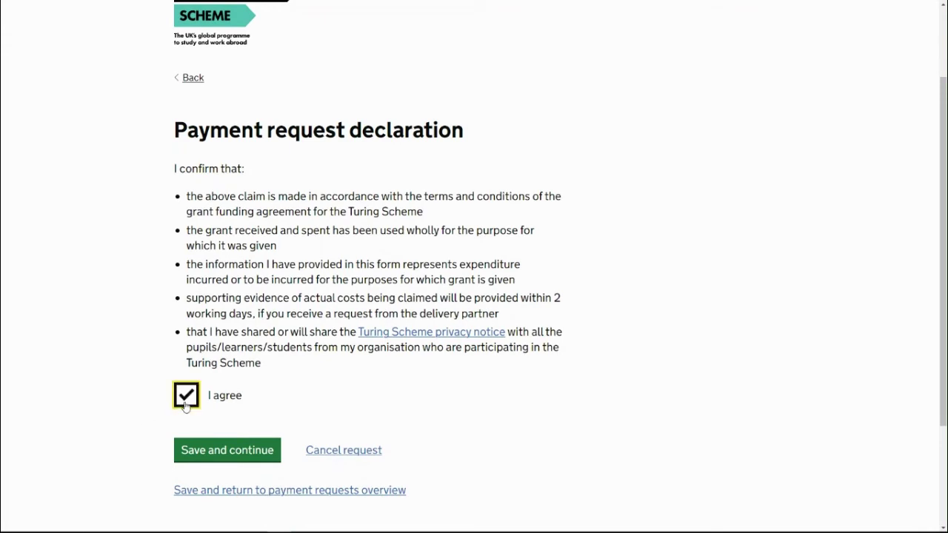
pyautogui.click(199, 455)
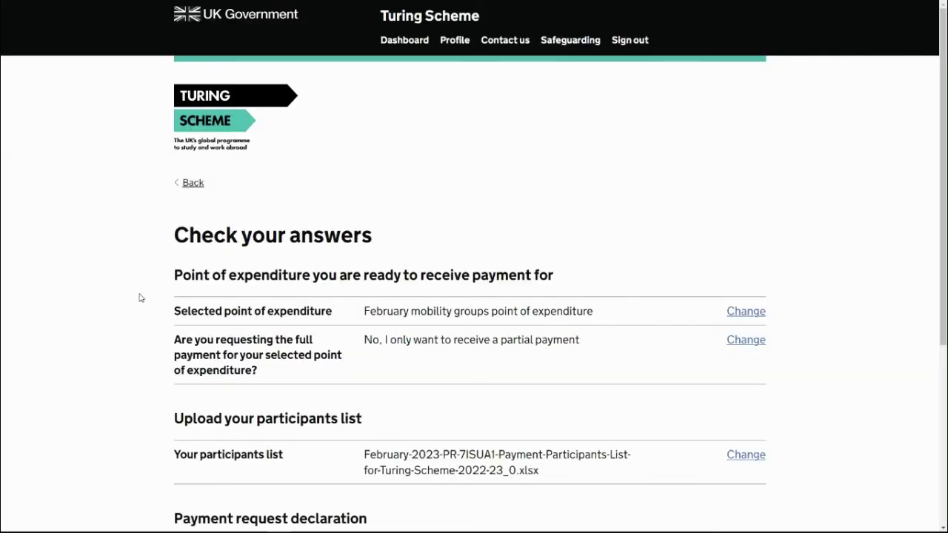
# Review the answers for the point of expenditure, payment type, uploaded participants list and declaration.
pyautogui.scroll(-2, 137, 301)
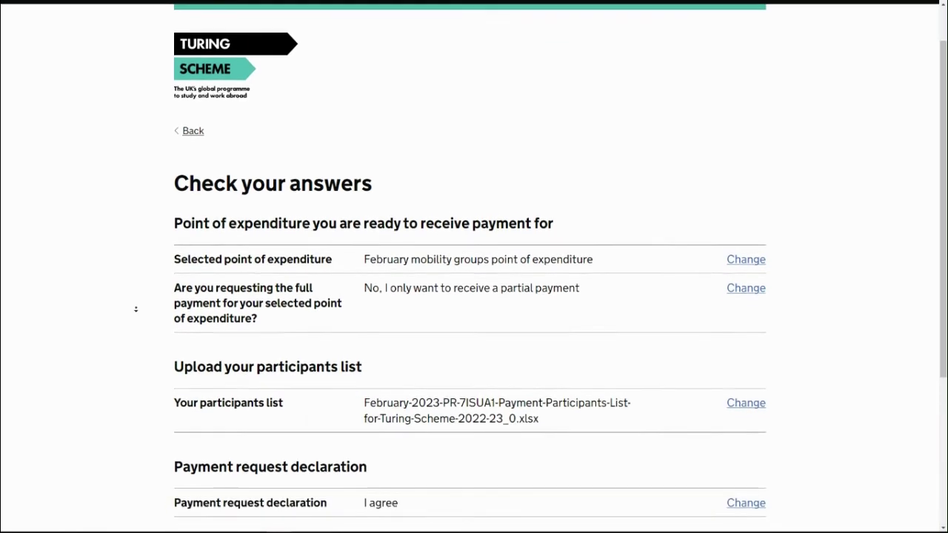
pyautogui.scroll(-2, 135, 309)
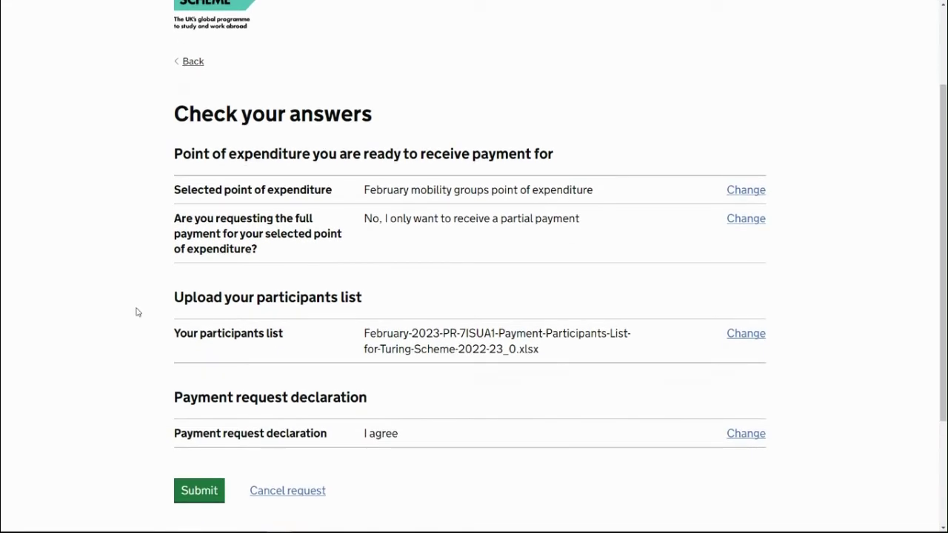
pyautogui.moveTo(588, 224); pyautogui.dragTo(501, 224)
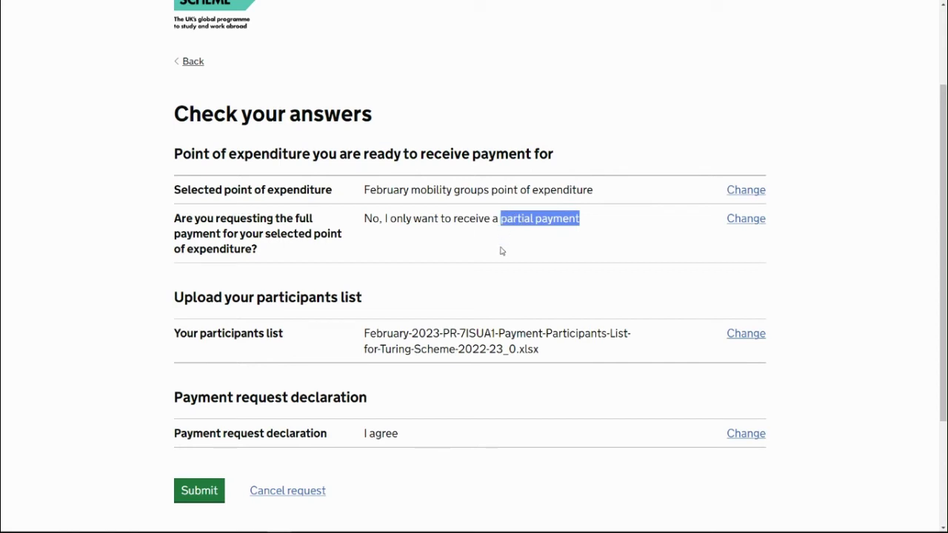
pyautogui.click(500, 251)
pyautogui.moveTo(365, 333); pyautogui.dragTo(555, 354)
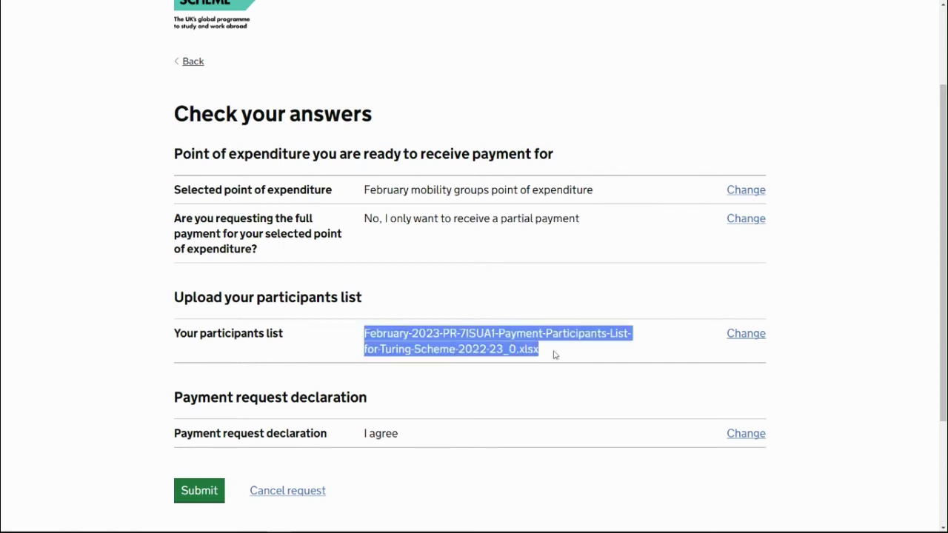
pyautogui.click(558, 354)
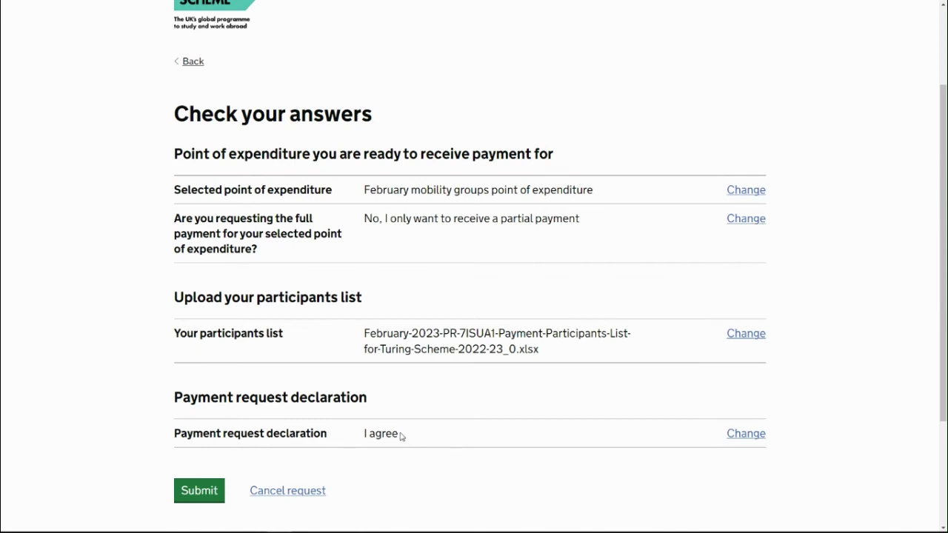
# Submit the payment request and review its reference number and the information on what happens next.
pyautogui.scroll(-1, 397, 444)
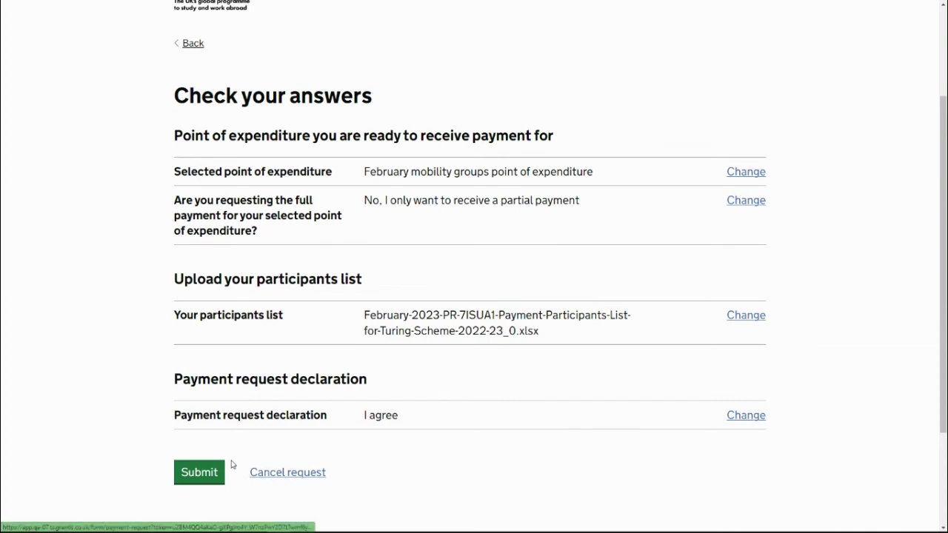
pyautogui.click(205, 476)
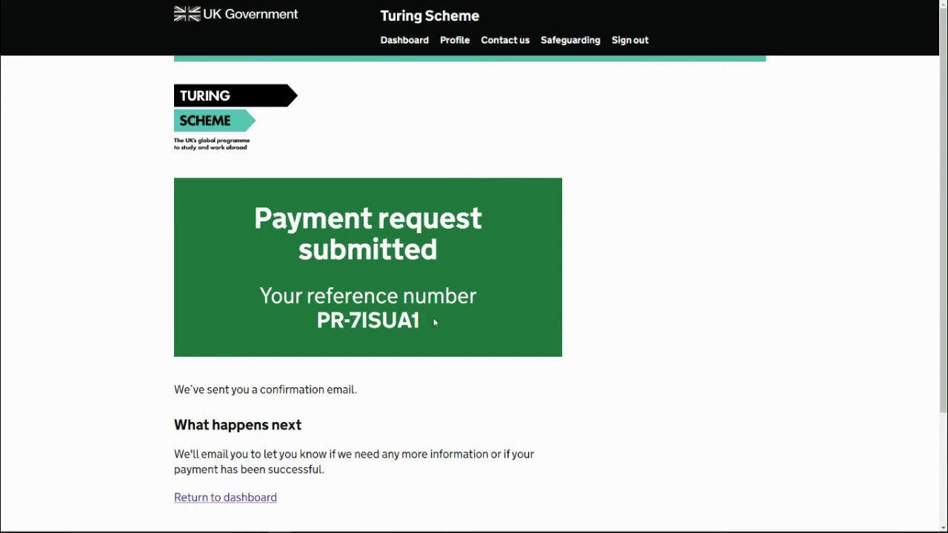
pyautogui.tripleClick(296, 316)
pyautogui.click(301, 317)
pyautogui.scroll(-1, 301, 317)
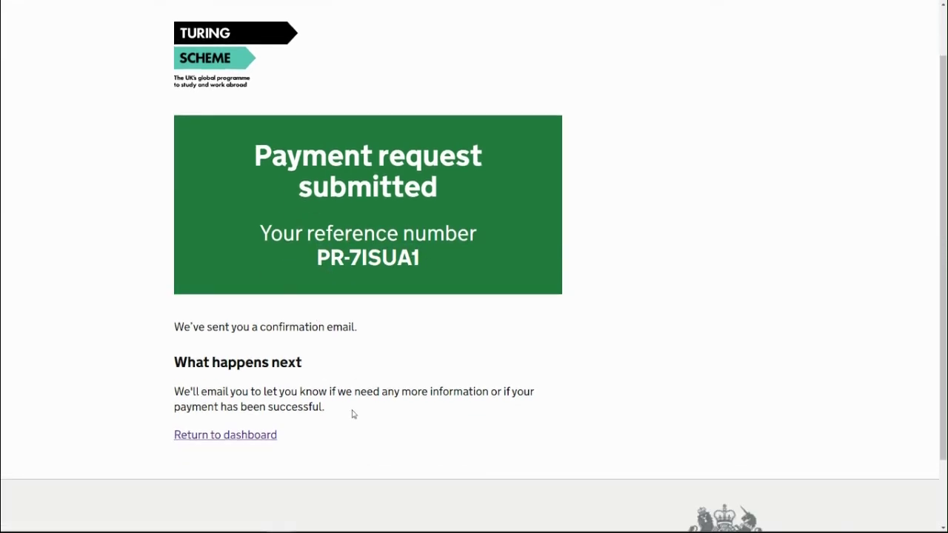
pyautogui.scroll(1, 342, 386)
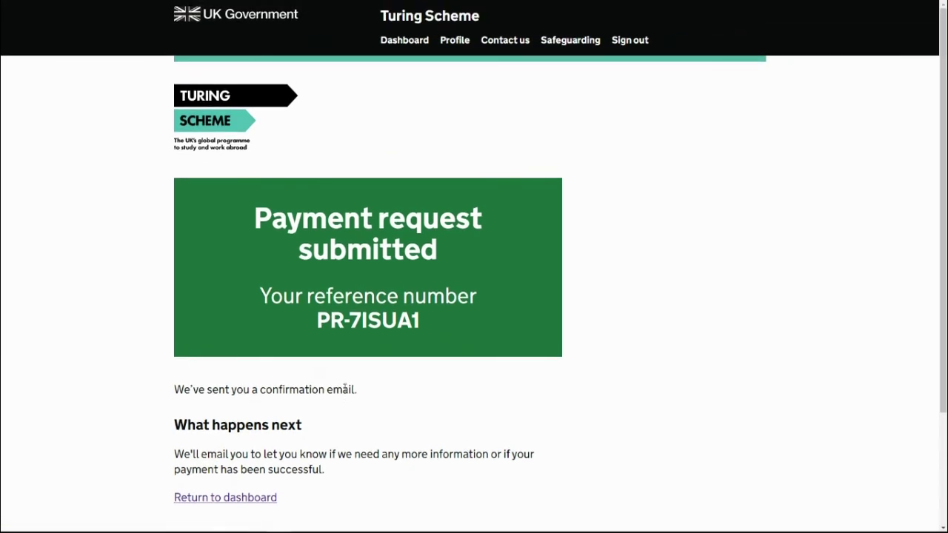
# Return to the dashboard, check the submitted payment request's entry and open the payment requests overview.
pyautogui.click(414, 43)
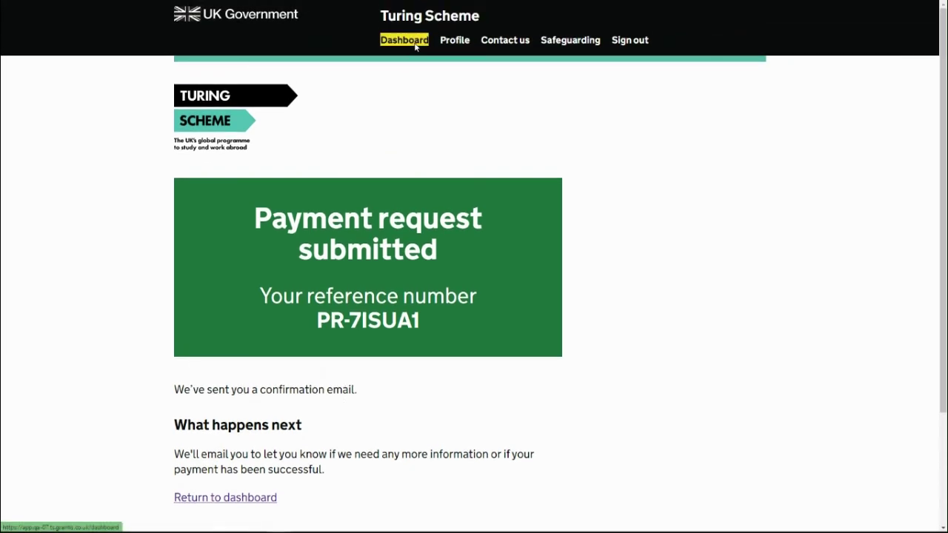
pyautogui.scroll(-2, 417, 245)
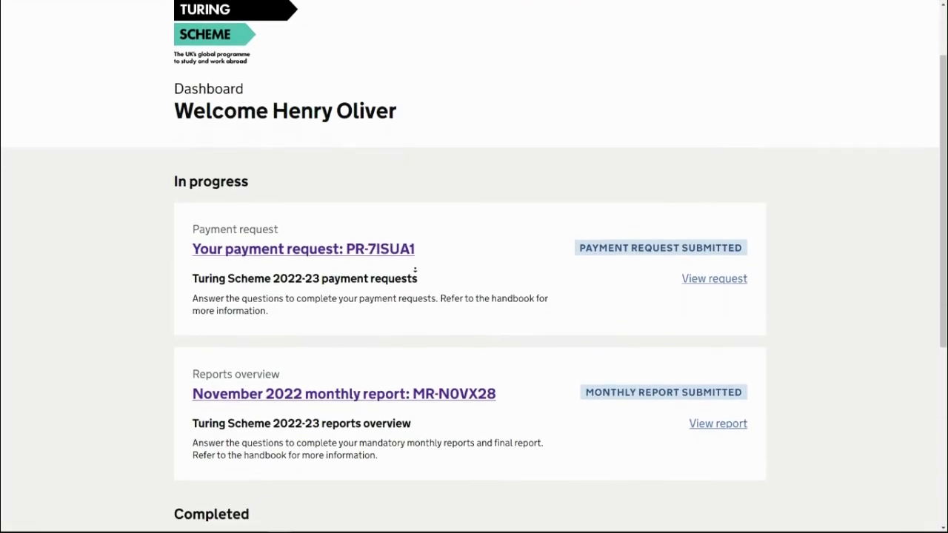
pyautogui.middleClick(402, 269)
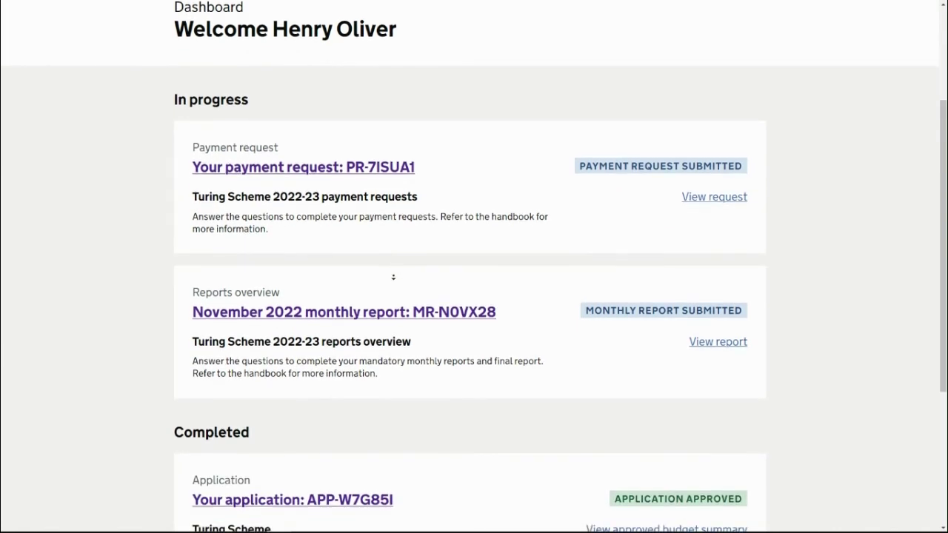
pyautogui.click(347, 275)
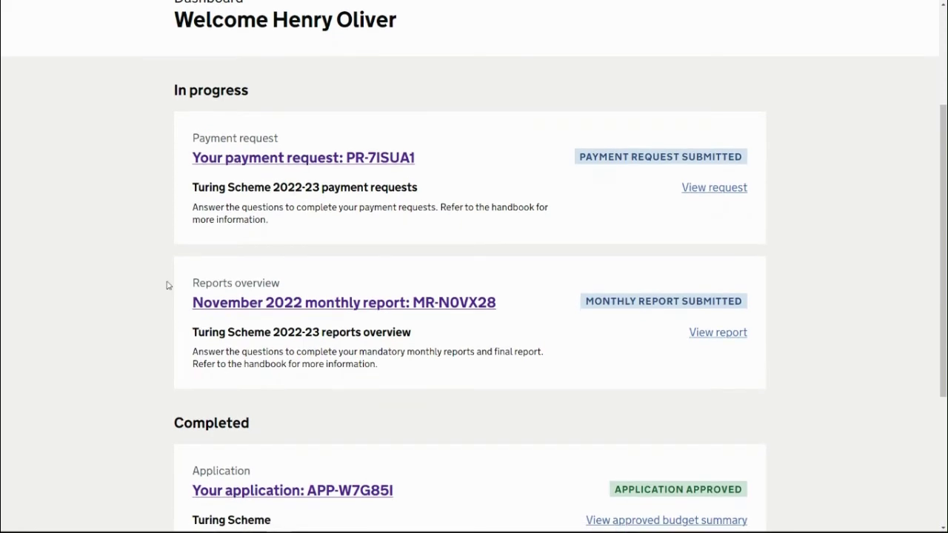
pyautogui.scroll(-1, 207, 349)
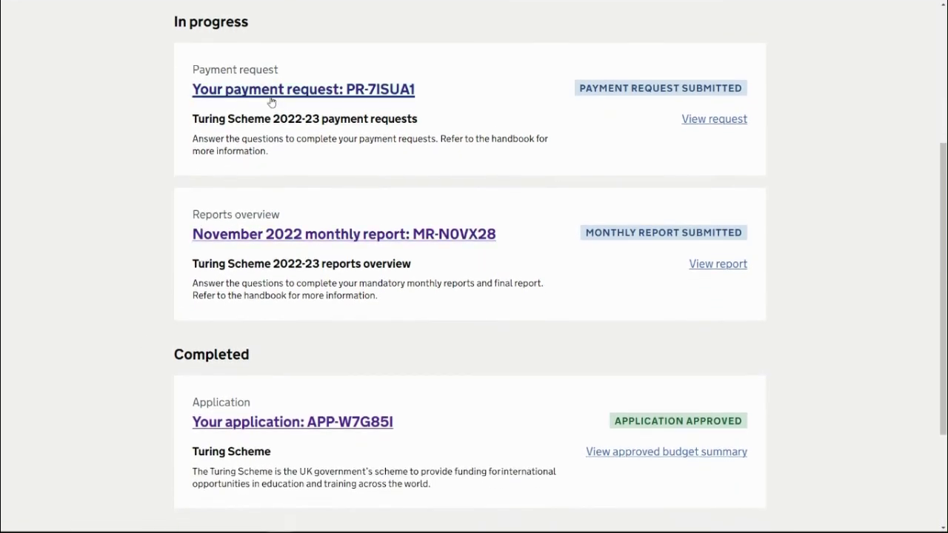
pyautogui.click(272, 98)
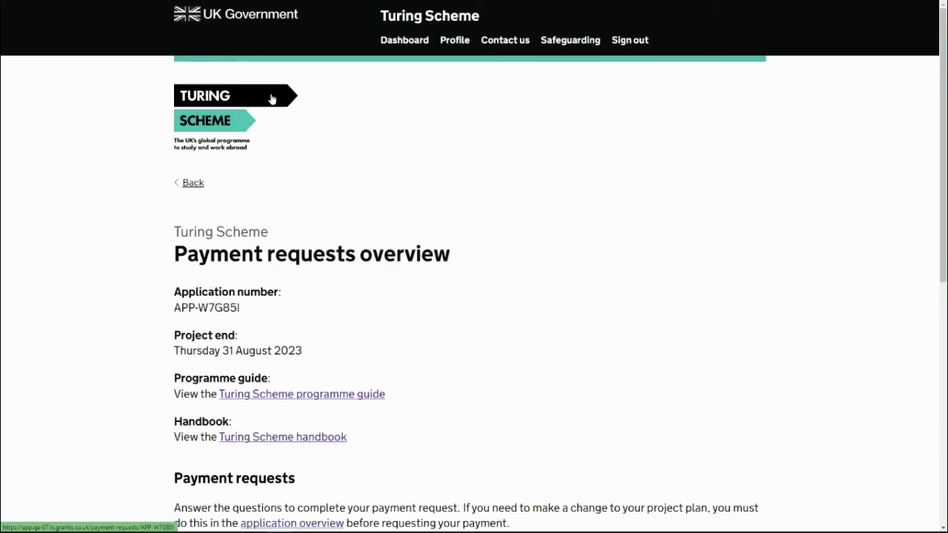
# Open the submitted payment request from the overview and review its point of expenditure, participants list and declaration.
pyautogui.scroll(-6, 469, 183)
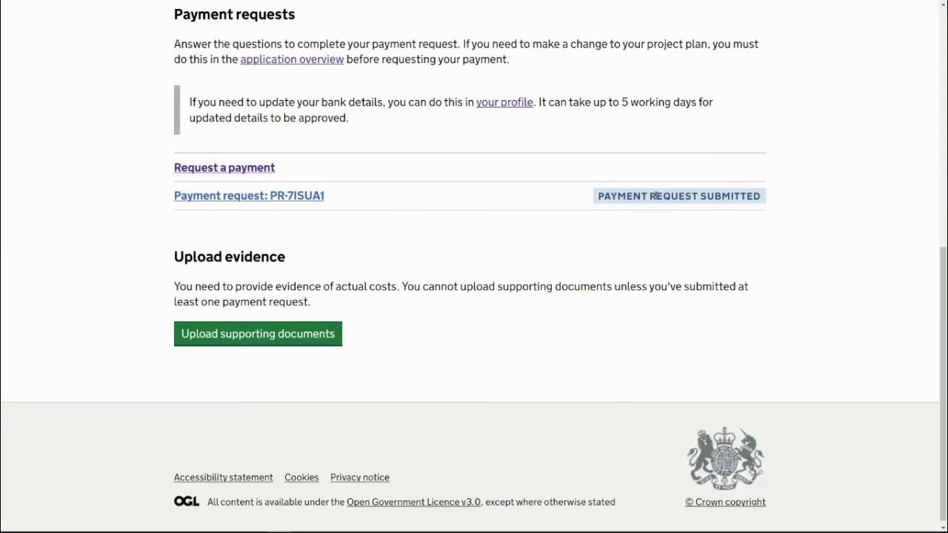
pyautogui.click(270, 197)
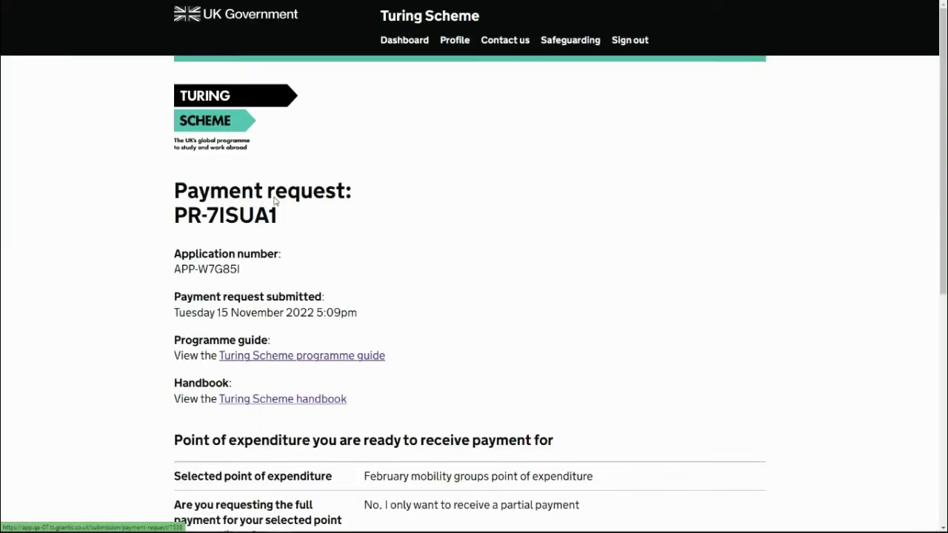
pyautogui.scroll(-4, 506, 209)
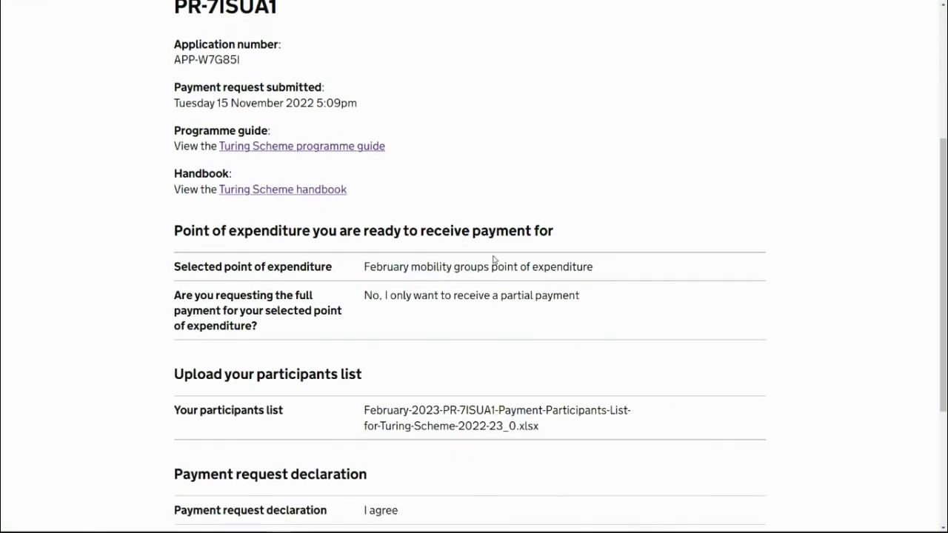
pyautogui.scroll(4, 646, 157)
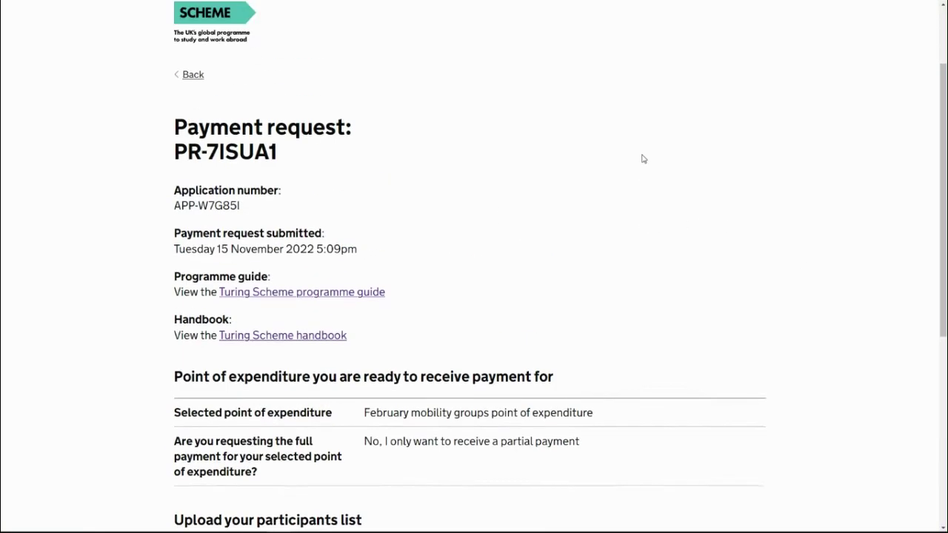
pyautogui.scroll(1, 644, 158)
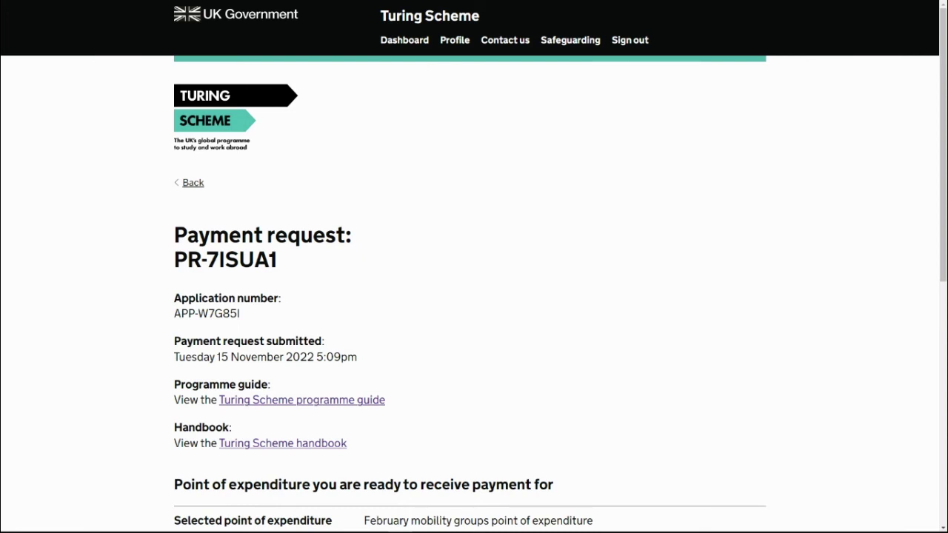
# Go back to the dashboard and open the overview of the completed, approved application.
pyautogui.click(391, 43)
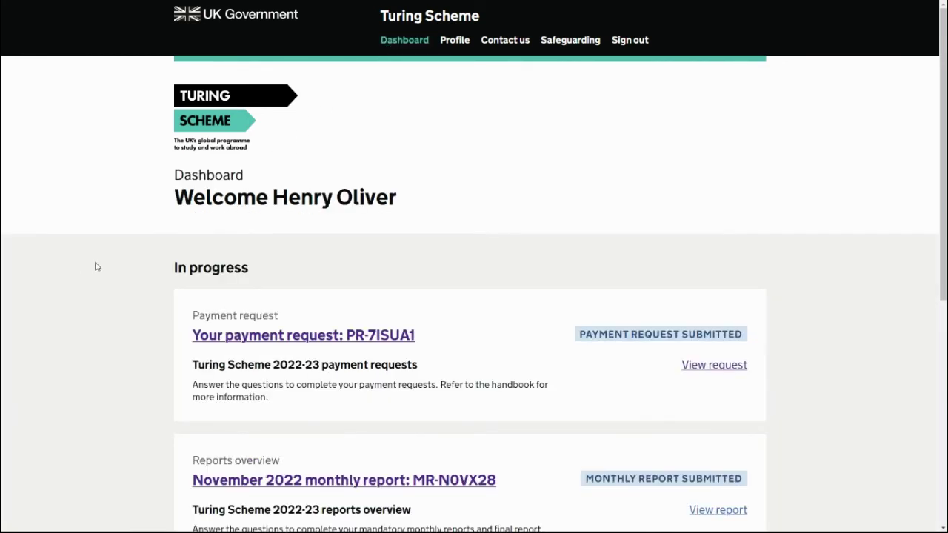
pyautogui.middleClick(93, 270)
pyautogui.scroll(-3, 104, 302)
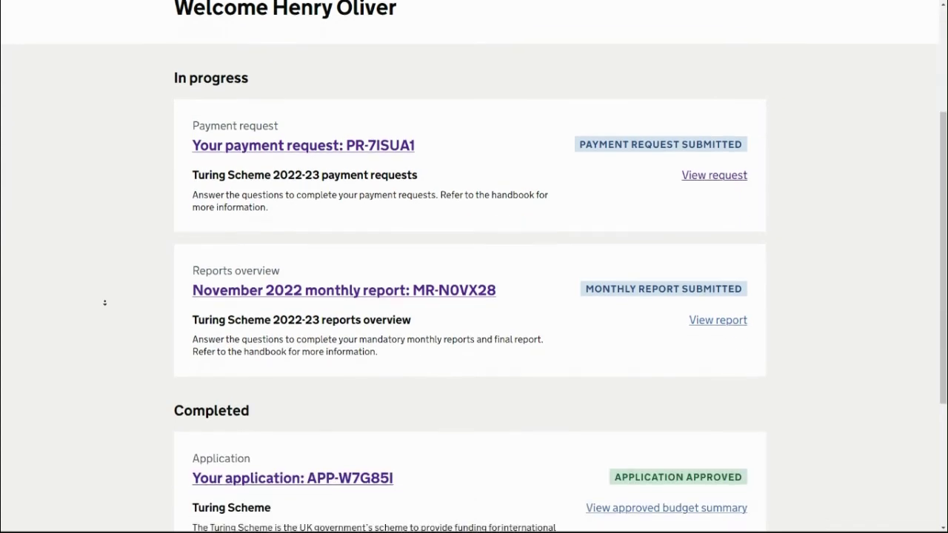
pyautogui.click(214, 317)
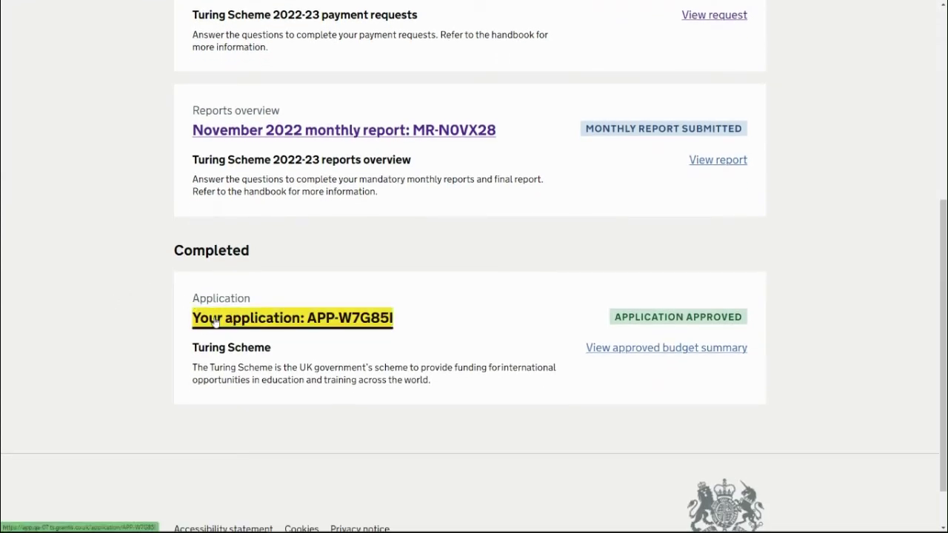
pyautogui.middleClick(144, 311)
pyautogui.scroll(-4, 144, 312)
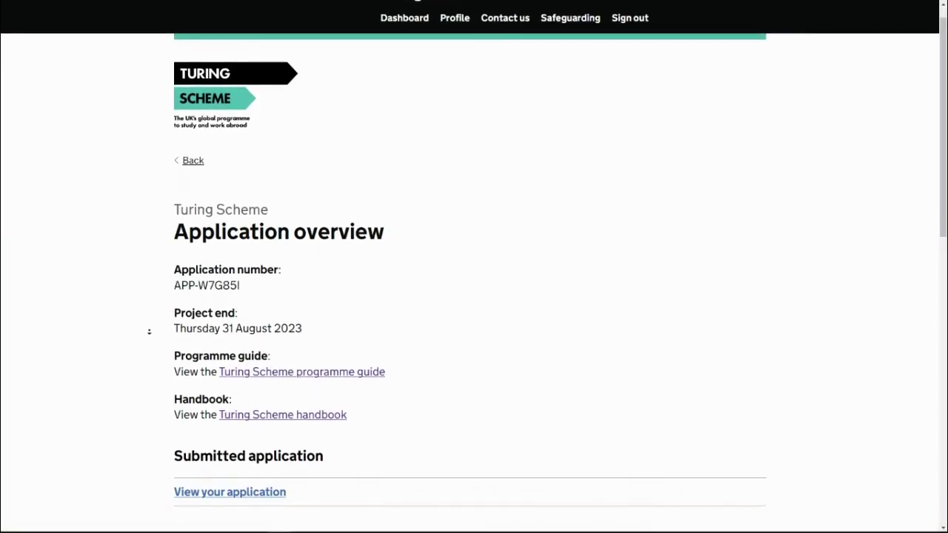
# Open the approved budget summary and check the project costs and the project payment requested.
pyautogui.scroll(-1, 152, 344)
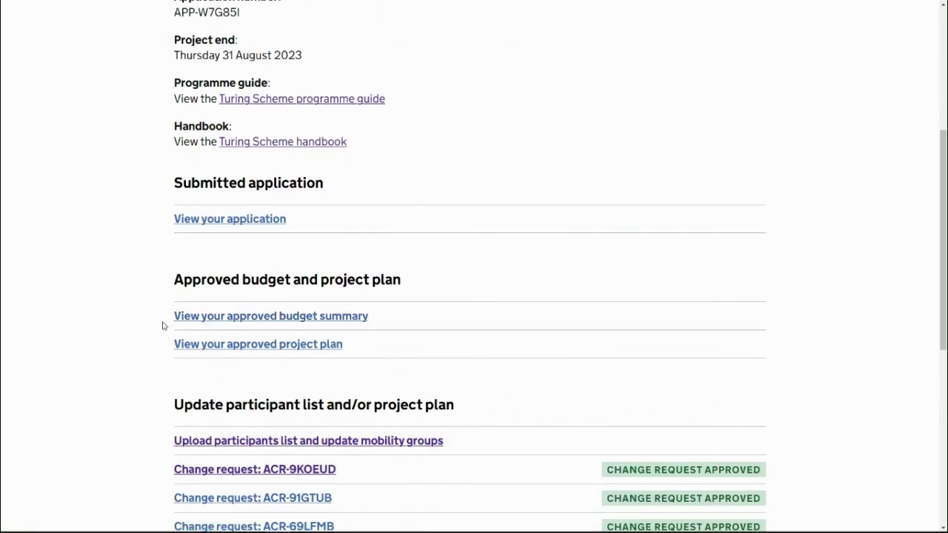
pyautogui.click(194, 319)
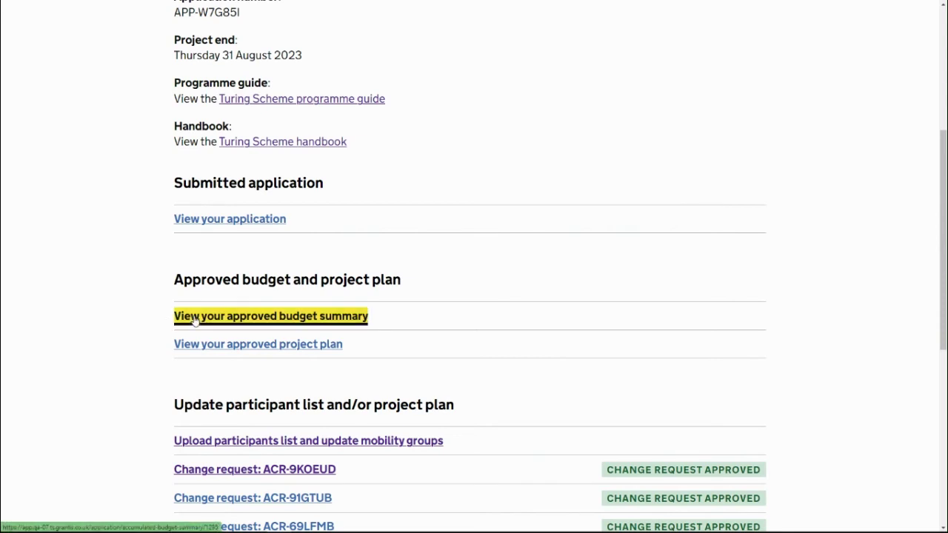
pyautogui.middleClick(135, 306)
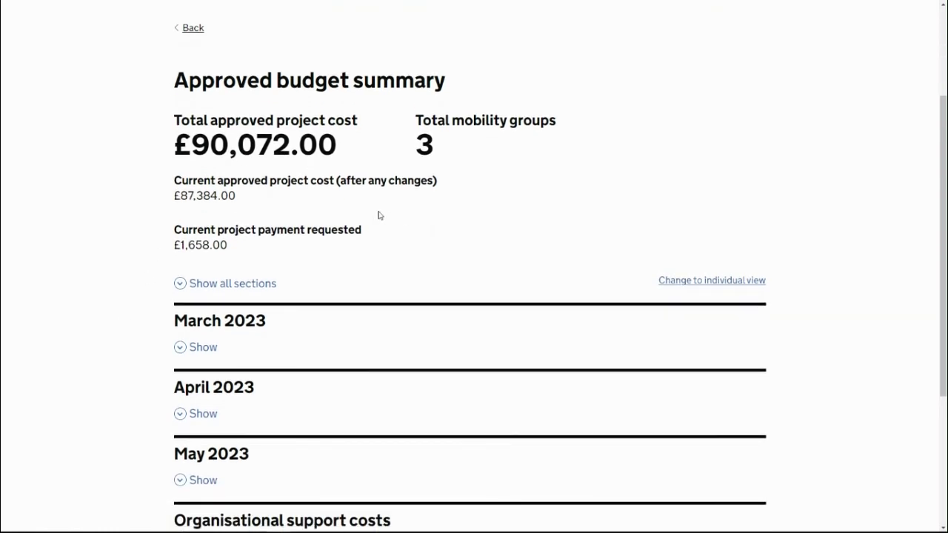
pyautogui.scroll(-3, 123, 294)
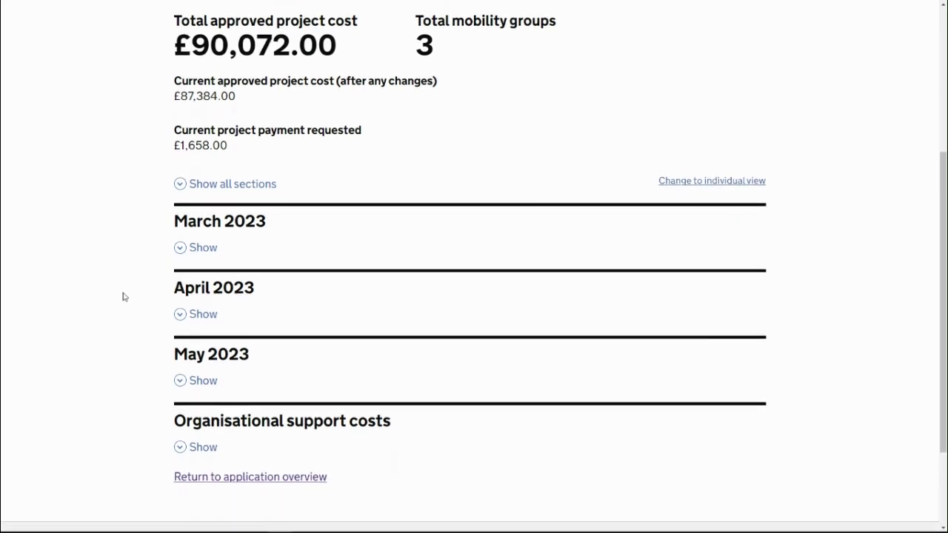
# Expand the March 2023 section and examine the approved, requested and remaining budget per category.
pyautogui.click(235, 241)
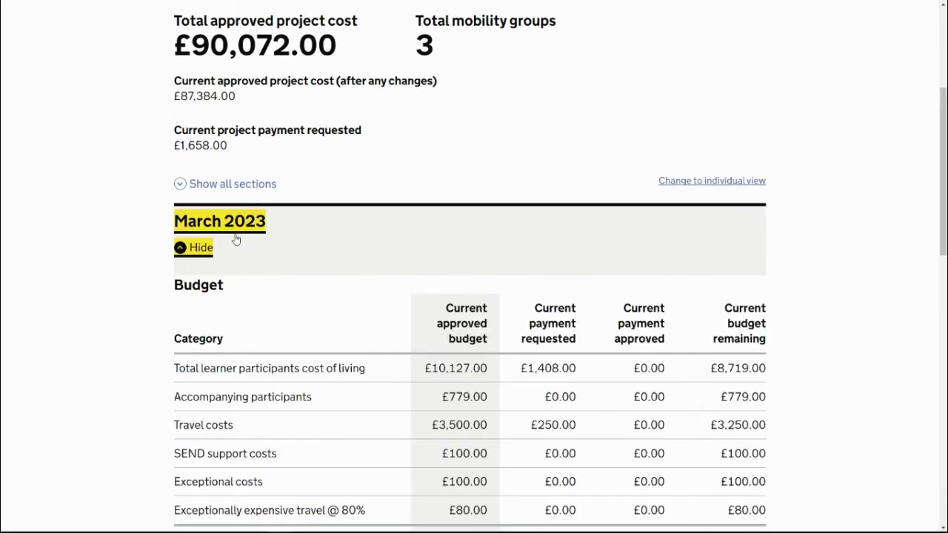
pyautogui.click(89, 267)
pyautogui.scroll(-2, 116, 237)
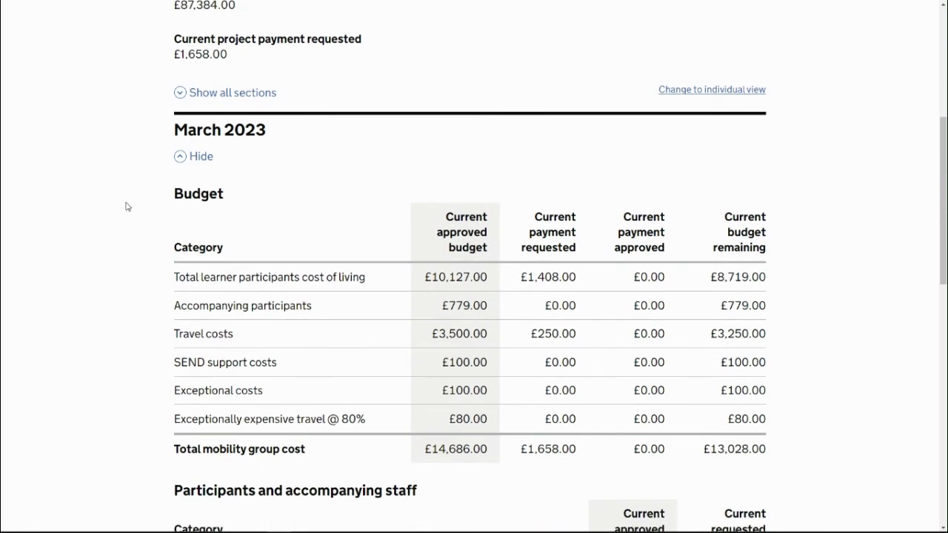
pyautogui.scroll(-1, 125, 215)
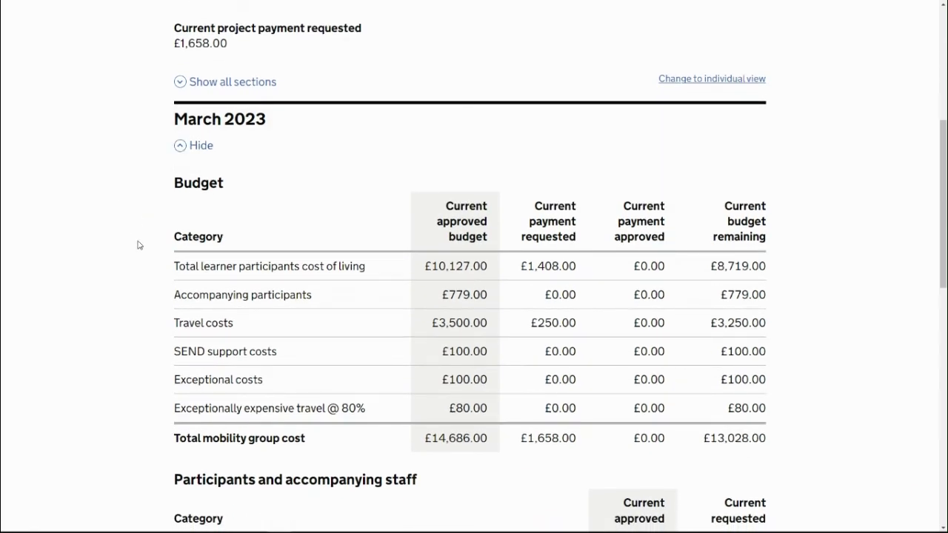
pyautogui.scroll(-1, 134, 261)
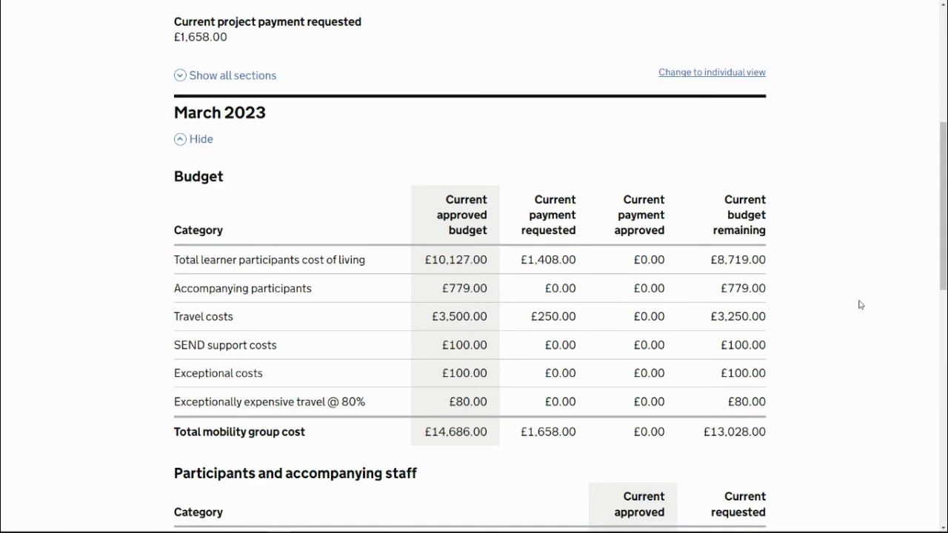
# Examine the March 2023 participant and accompanying staff numbers and the mobility group durations.
pyautogui.scroll(-3, 859, 303)
pyautogui.scroll(-5, 857, 331)
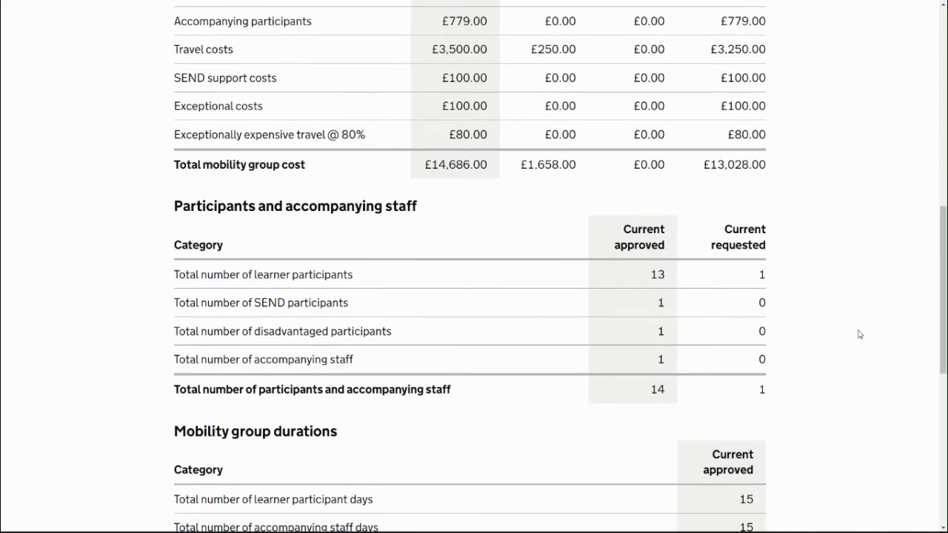
pyautogui.doubleClick(762, 275)
pyautogui.click(811, 280)
pyautogui.scroll(-3, 808, 319)
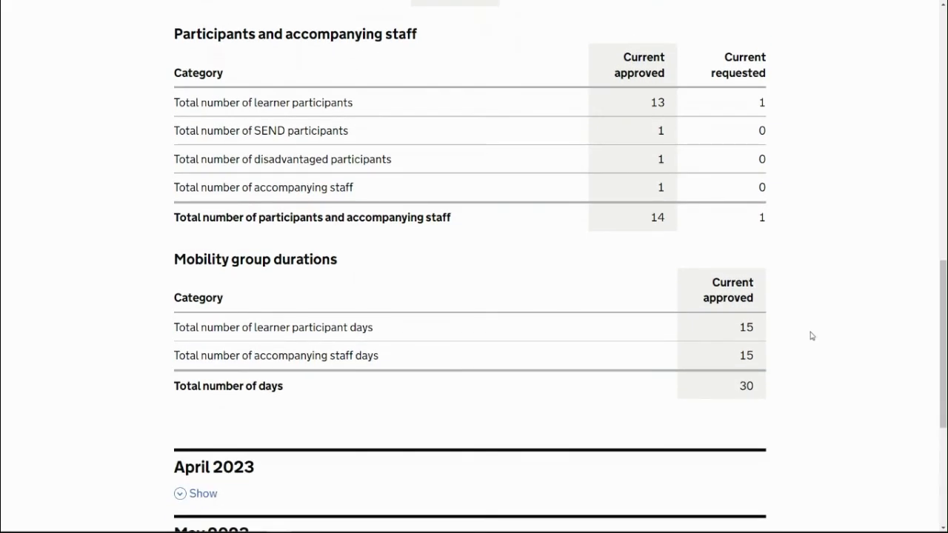
pyautogui.scroll(-1, 824, 345)
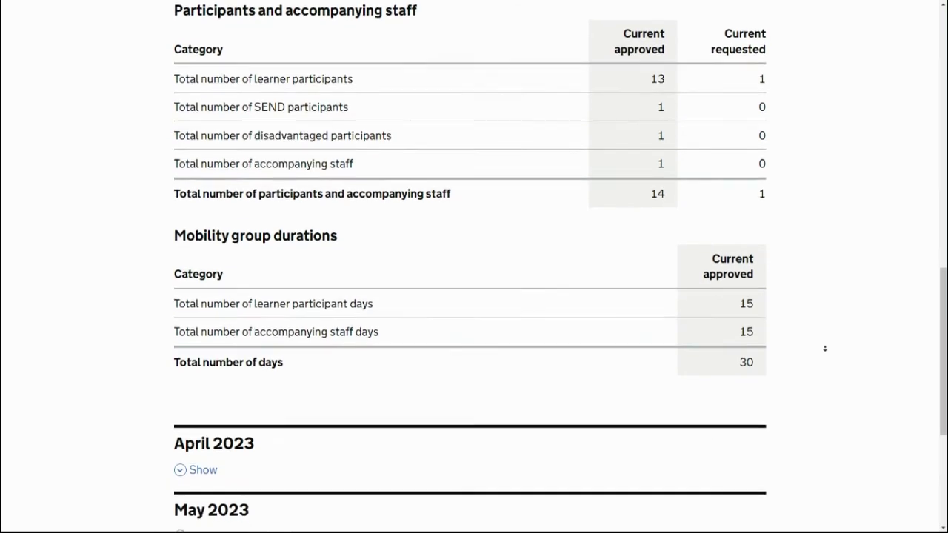
pyautogui.scroll(-3, 824, 348)
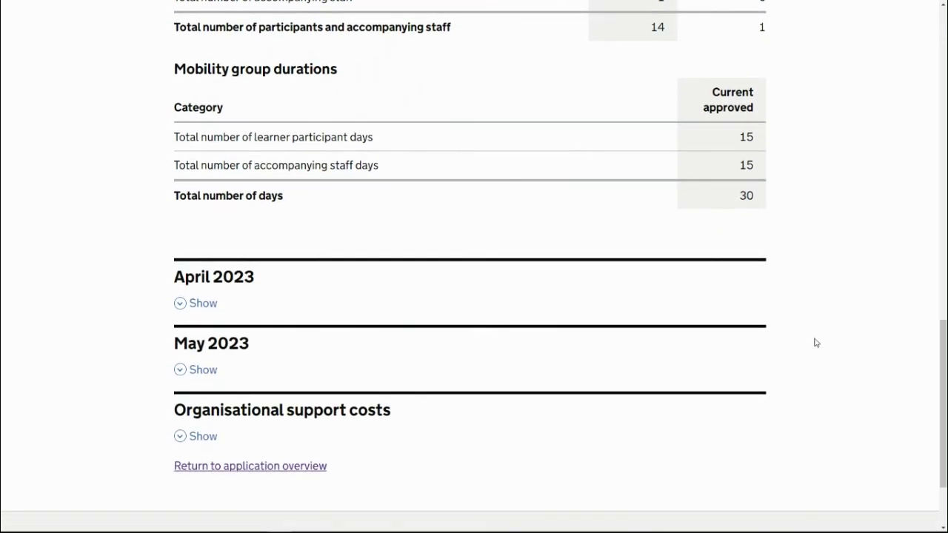
# Expand the April 2023 section and review its budget, participant numbers and mobility group durations.
pyautogui.click(730, 305)
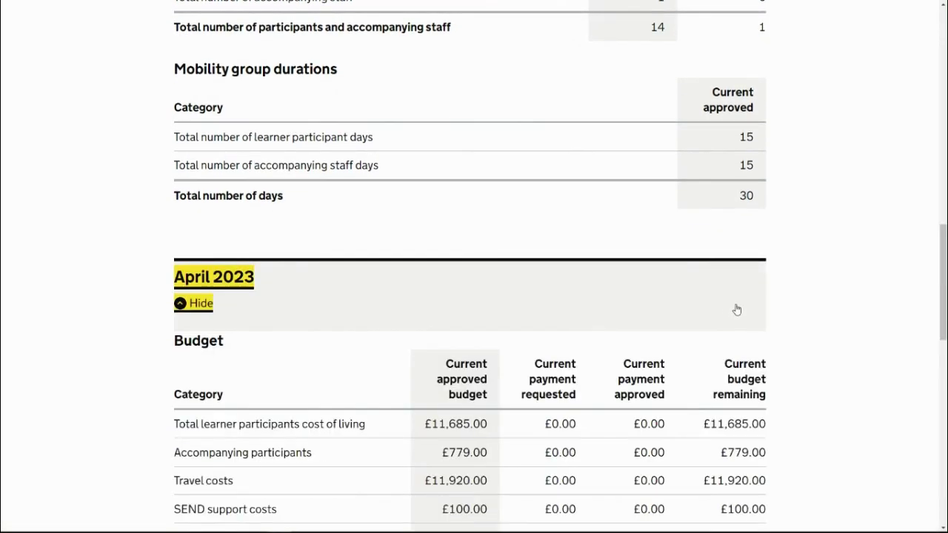
pyautogui.scroll(-6, 836, 318)
pyautogui.scroll(-9, 785, 345)
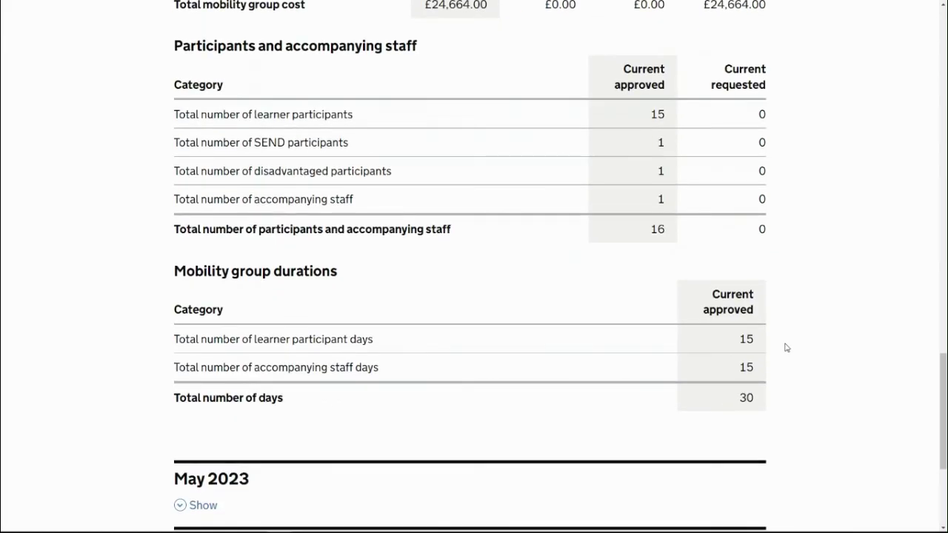
# Expand the organisational support costs section and review its approved budget and current payment request.
pyautogui.click(457, 309)
pyautogui.scroll(-2, 817, 321)
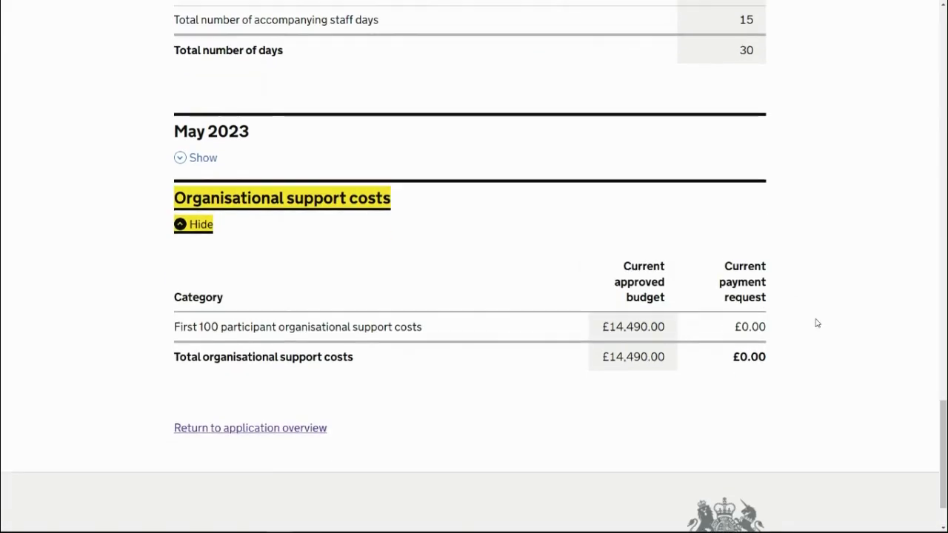
pyautogui.click(854, 317)
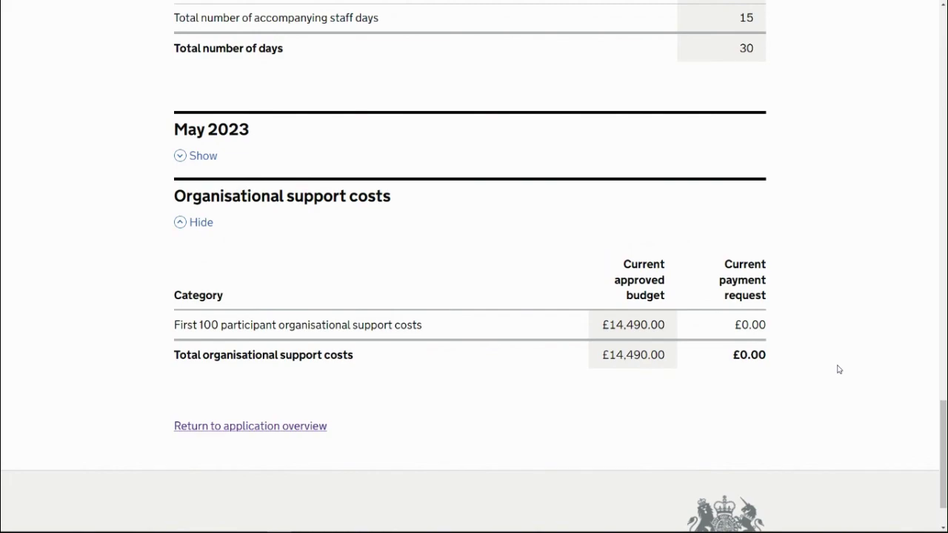
# Change the approved budget summary to the individual view and bring up the March 2023 section.
pyautogui.scroll(20, 829, 290)
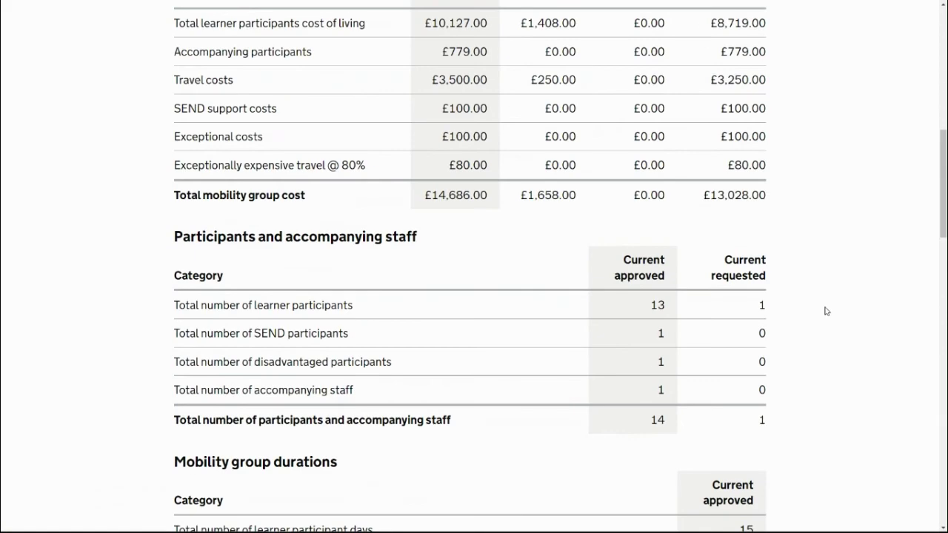
pyautogui.scroll(-3, 691, 442)
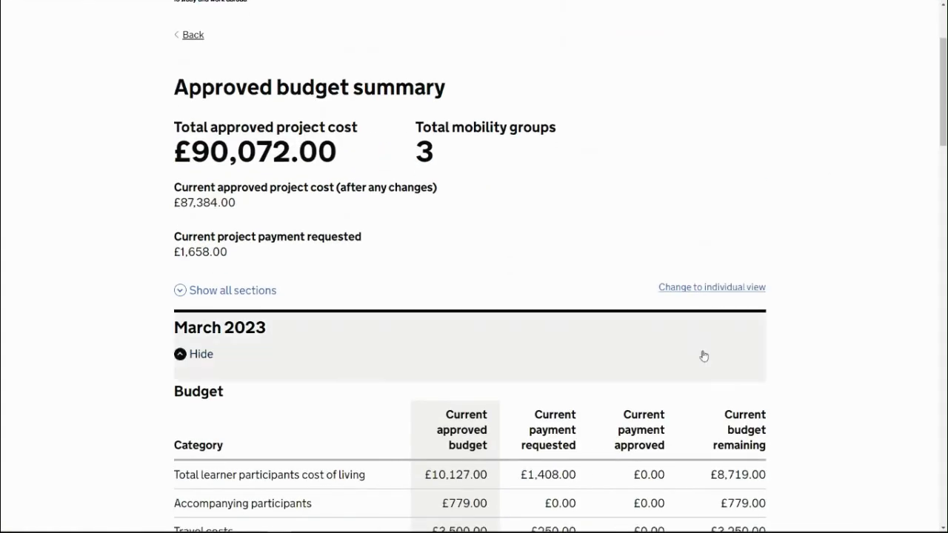
pyautogui.click(705, 288)
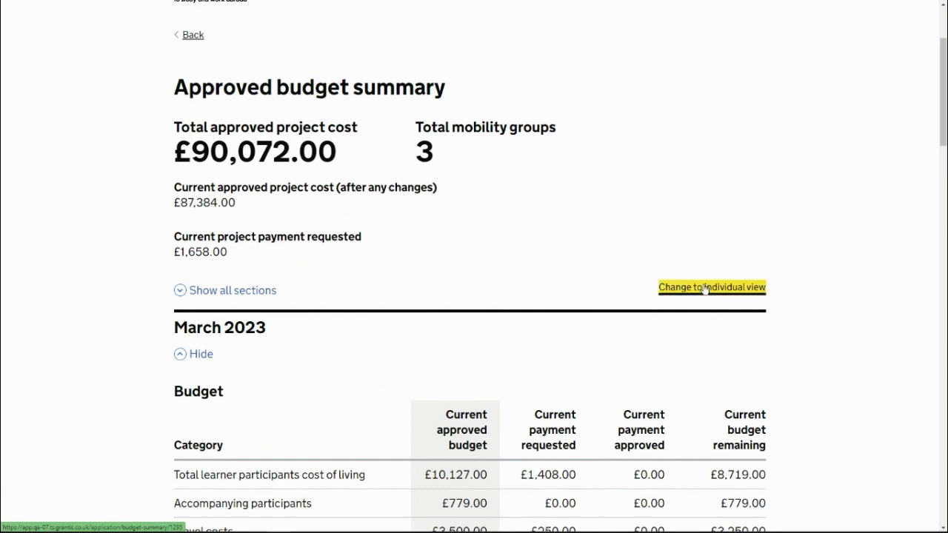
pyautogui.scroll(-3, 832, 311)
pyautogui.scroll(-3, 829, 328)
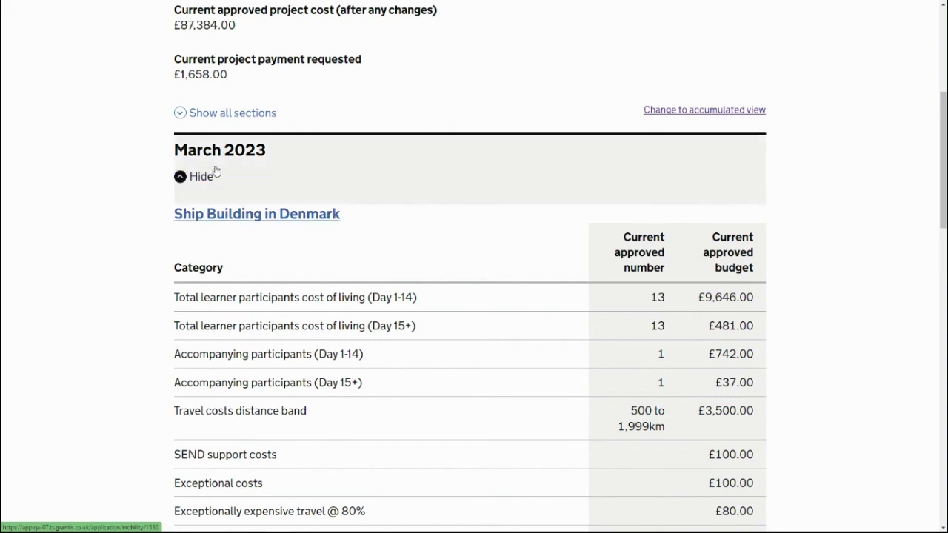
# Examine the approved numbers and budget for Ship Building in Denmark, then skim the remaining sections through organisational support costs.
pyautogui.scroll(-2, 139, 242)
pyautogui.scroll(-2, 139, 242)
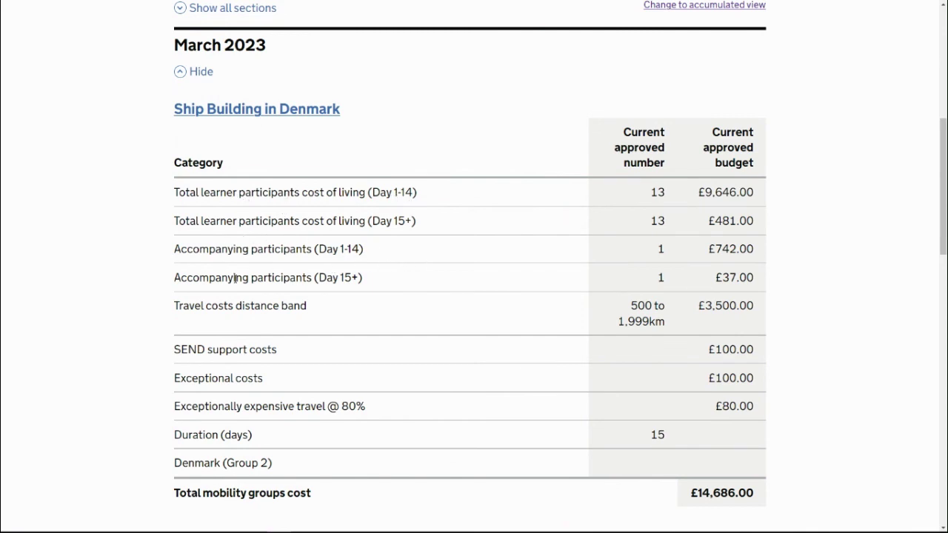
pyautogui.scroll(-1, 117, 295)
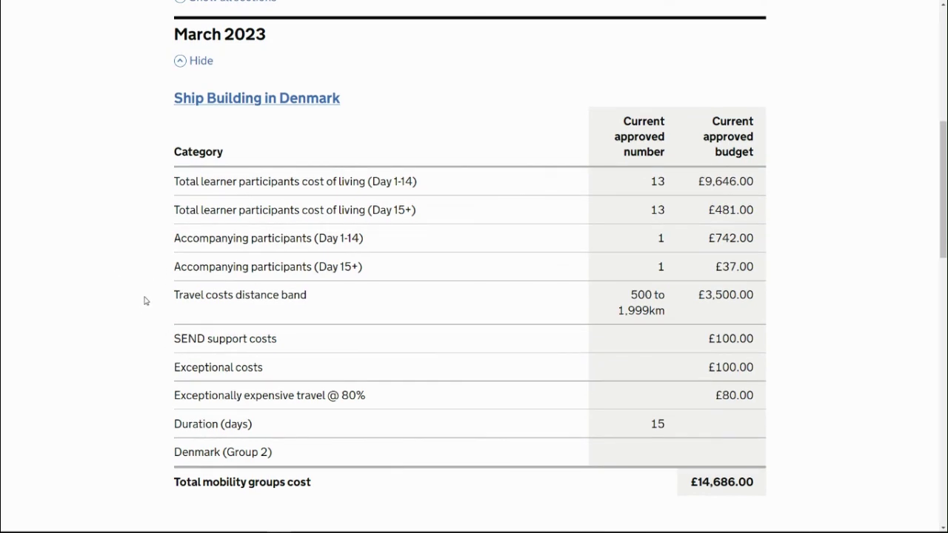
pyautogui.scroll(-5, 830, 269)
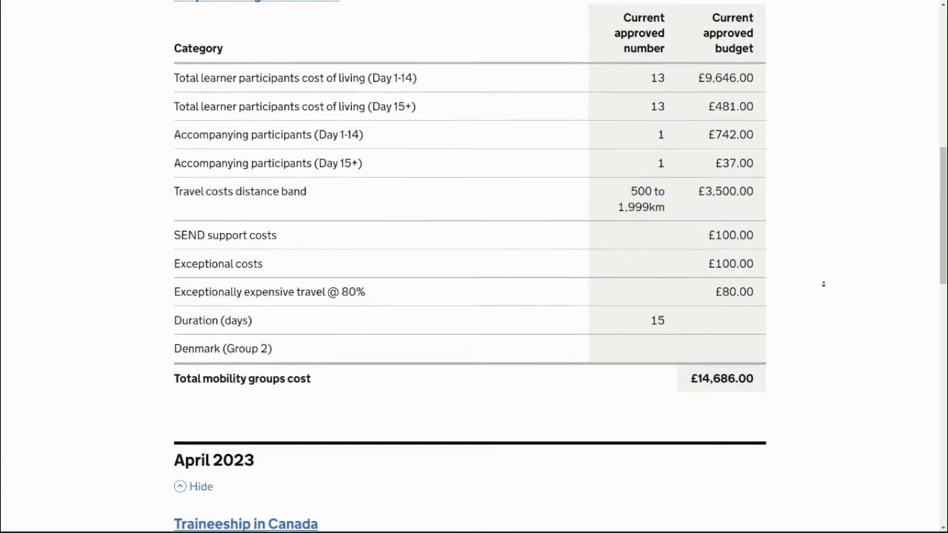
pyautogui.scroll(-20, 823, 283)
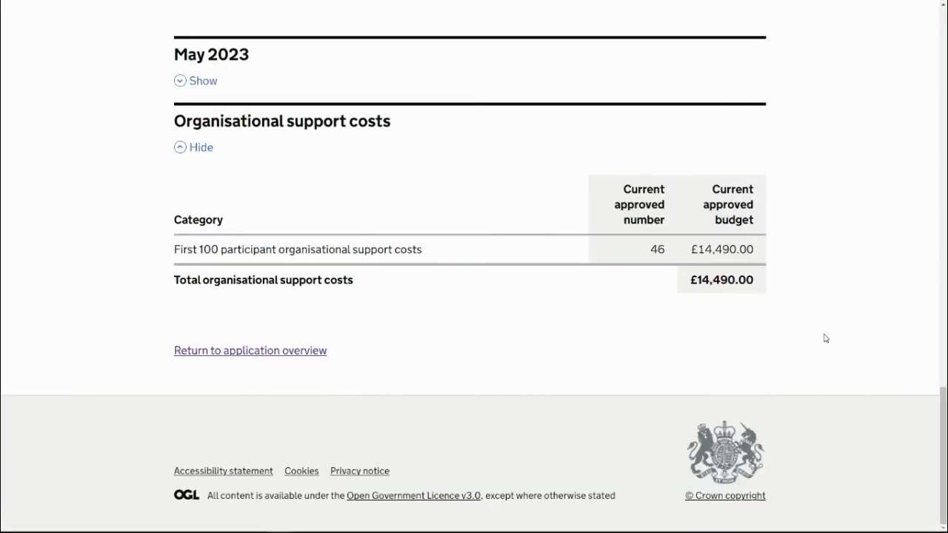
pyautogui.scroll(20, 823, 344)
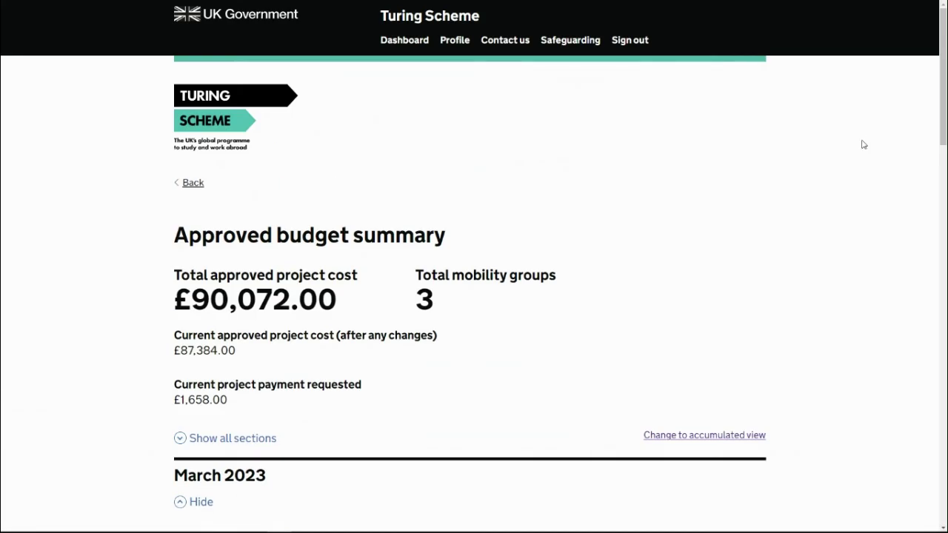
# Return to the application overview, open the approved project plan and review its payment schedule for organisational support and mobility groups.
pyautogui.click(194, 189)
pyautogui.scroll(-1, 410, 259)
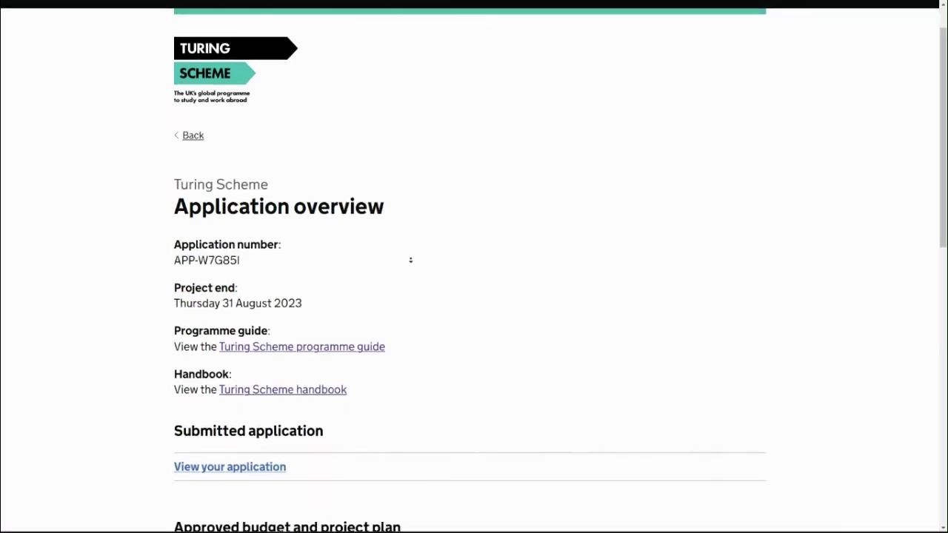
pyautogui.scroll(-5, 411, 260)
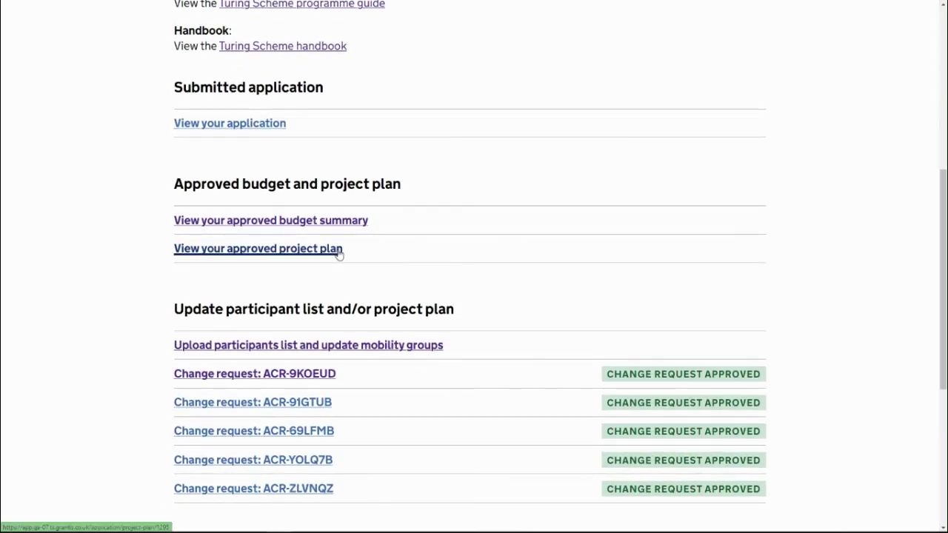
pyautogui.click(339, 252)
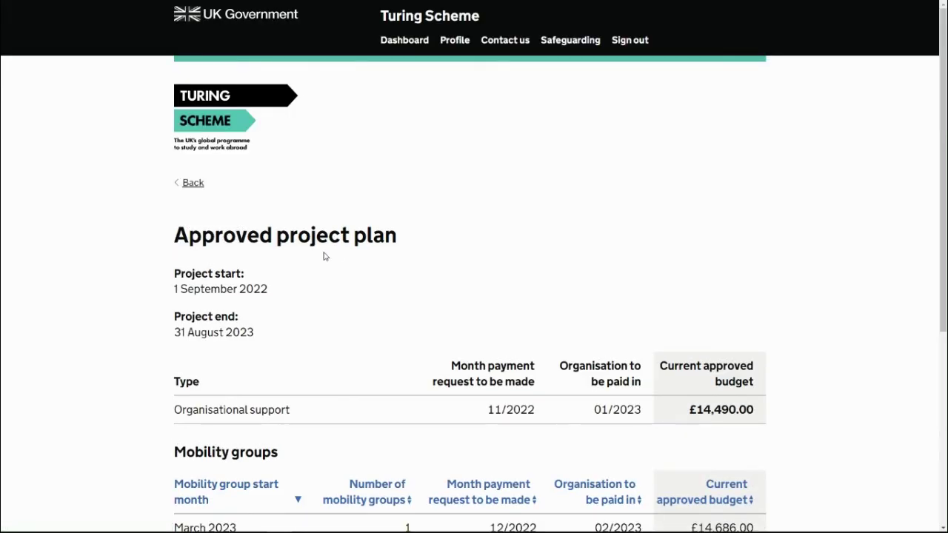
pyautogui.scroll(-2, 121, 280)
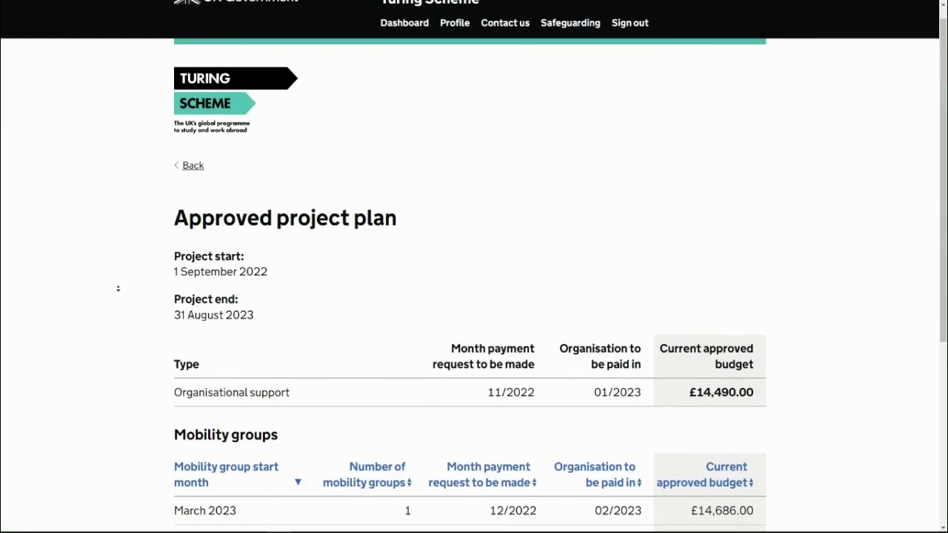
pyautogui.scroll(-2, 117, 289)
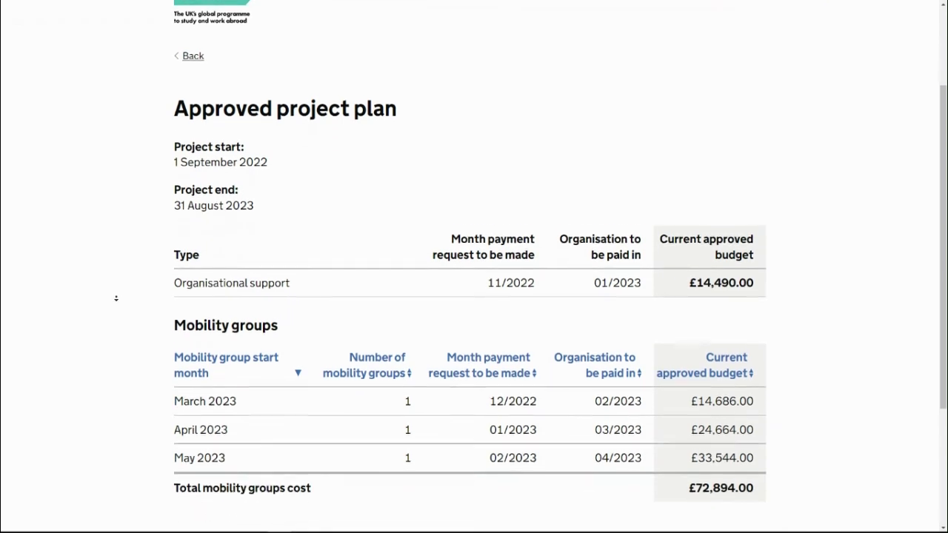